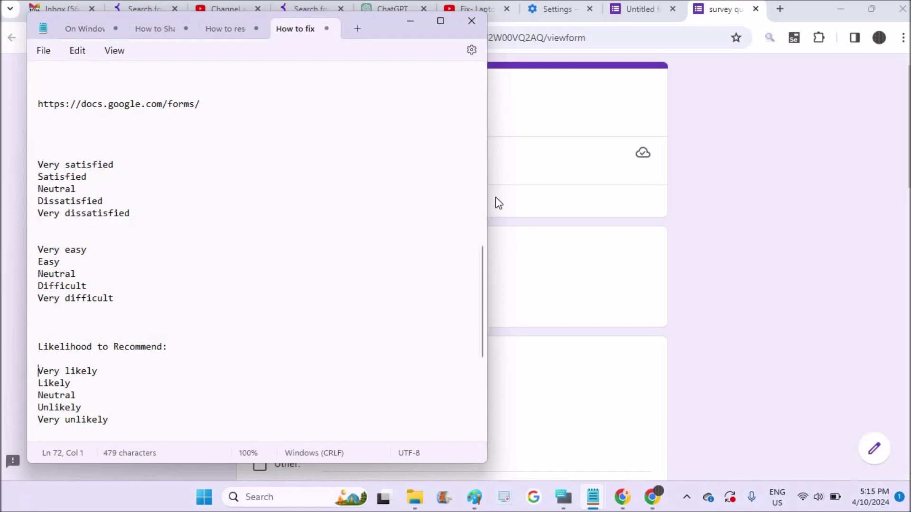
# Step: Minimize the Notepad answer-option notes to reveal the survey form in the browser
pyautogui.click(407, 22)
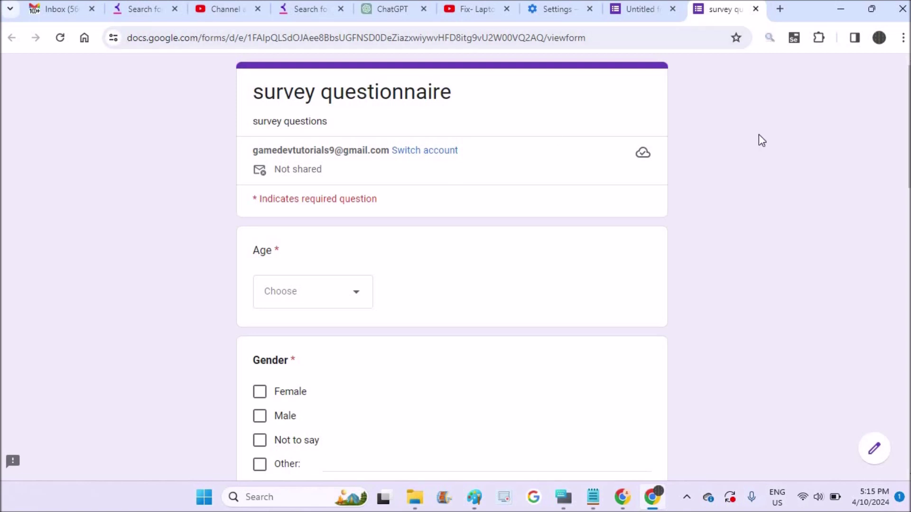
# Step: Answer Age with 26-35 and Gender with Male in the preview
pyautogui.scroll(-2, 489, 171)
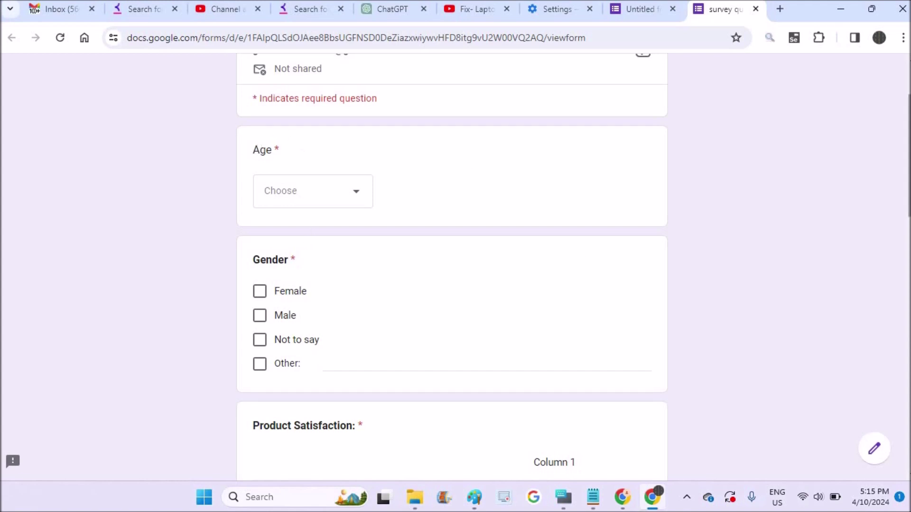
pyautogui.scroll(-2, 574, 266)
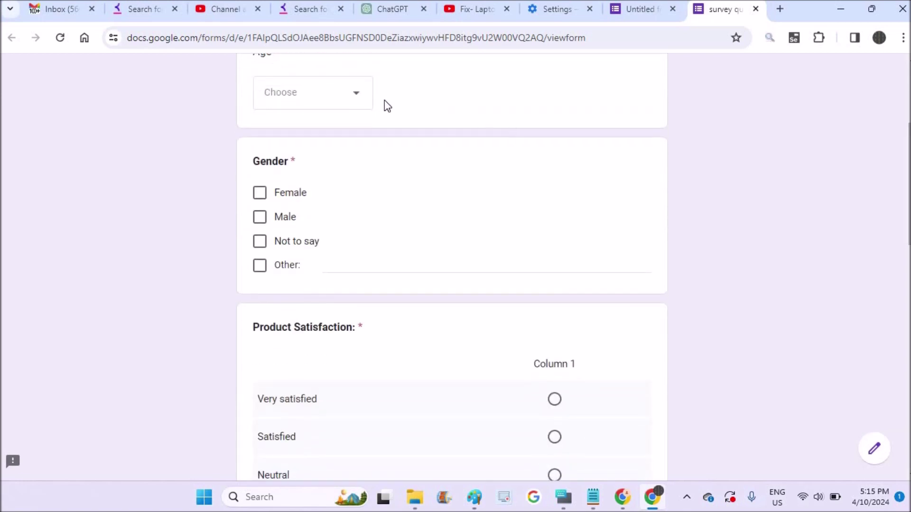
pyautogui.click(359, 102)
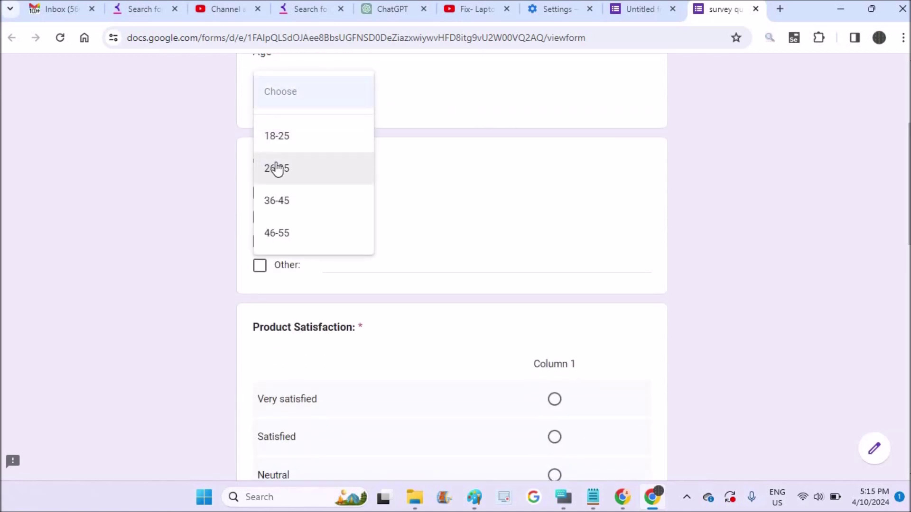
pyautogui.click(278, 170)
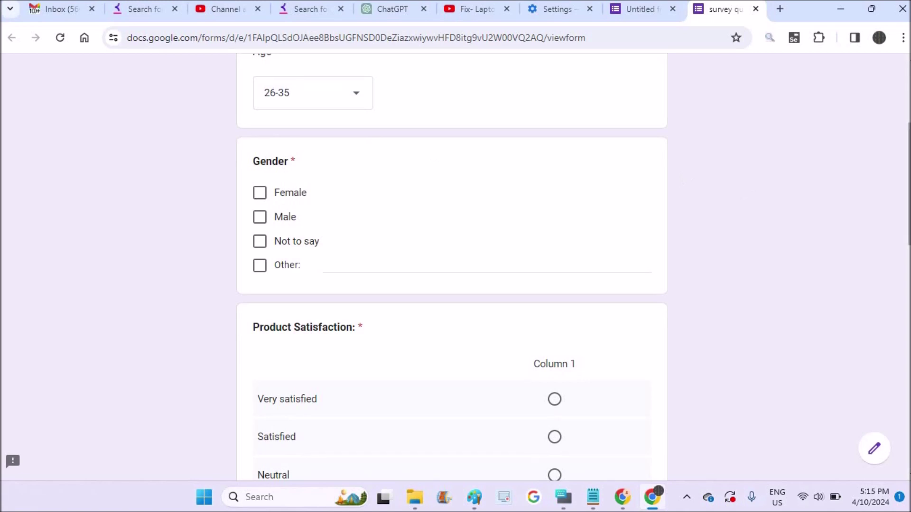
pyautogui.scroll(2, 452, 266)
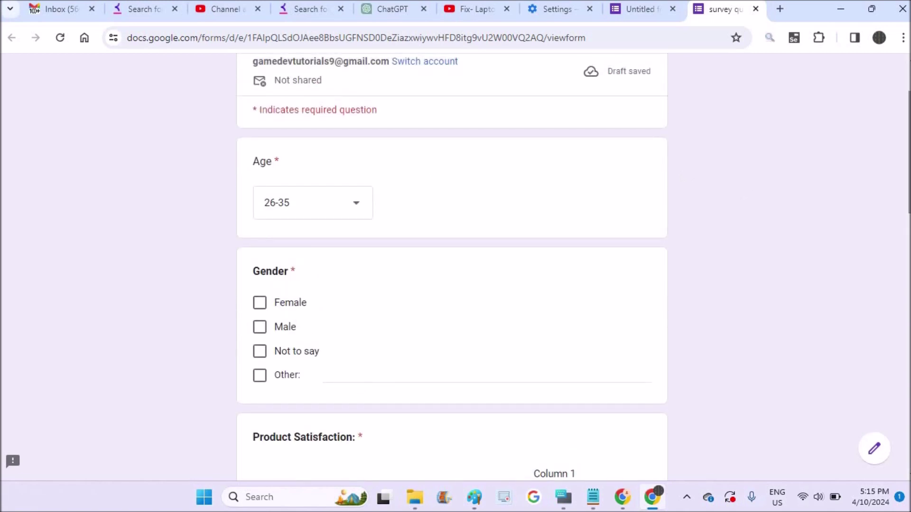
pyautogui.scroll(-2, 294, 241)
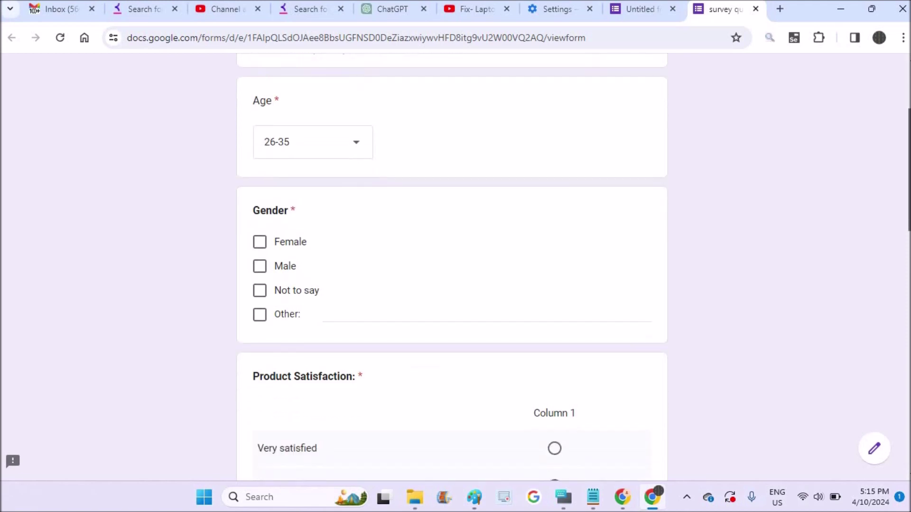
pyautogui.click(260, 229)
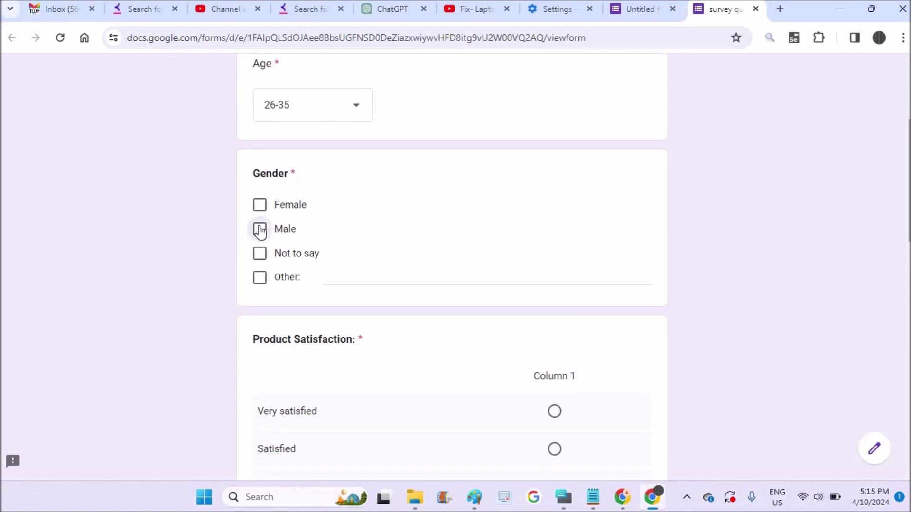
# Step: Rate product satisfaction as Satisfied and website experience as Easy
pyautogui.scroll(-2, 452, 265)
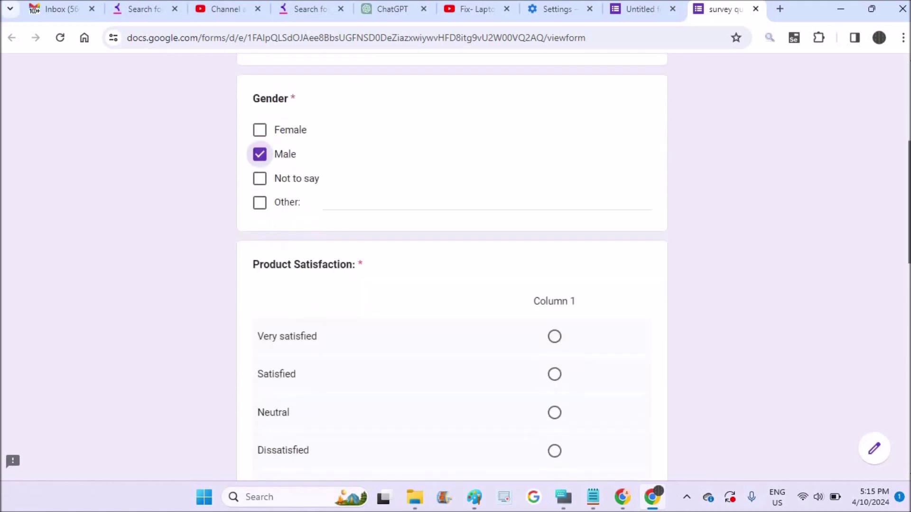
pyautogui.scroll(-2, 452, 266)
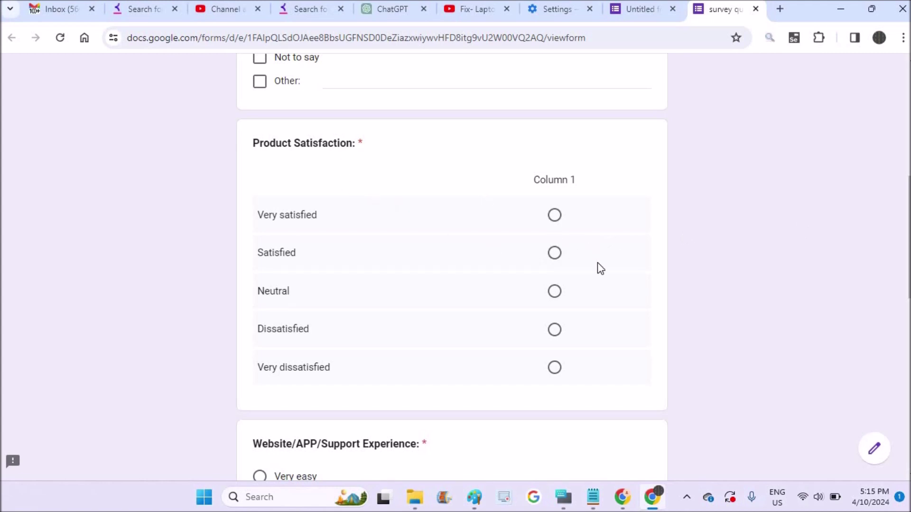
pyautogui.click(553, 256)
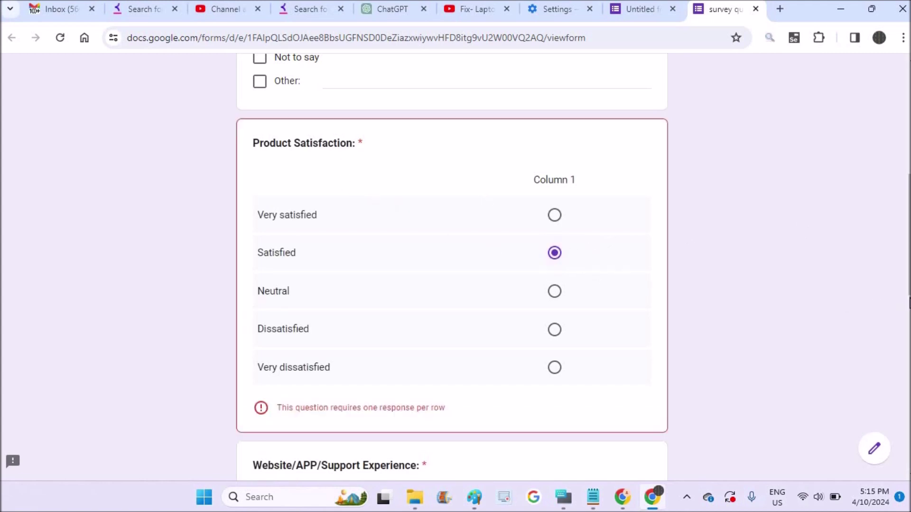
pyautogui.moveTo(906, 290); pyautogui.dragTo(906, 390)
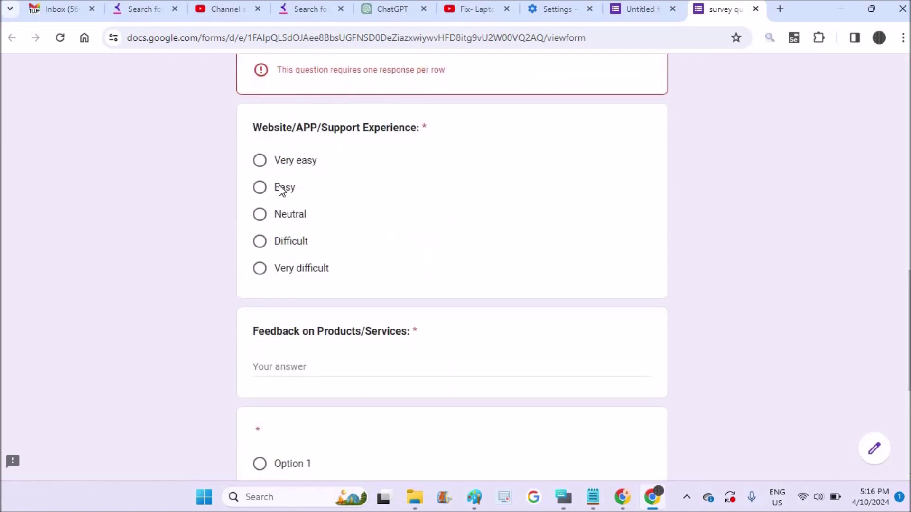
pyautogui.click(260, 190)
# Step: Enter placeholder feedback text and give the Rating question a 5
pyautogui.scroll(-4, 389, 111)
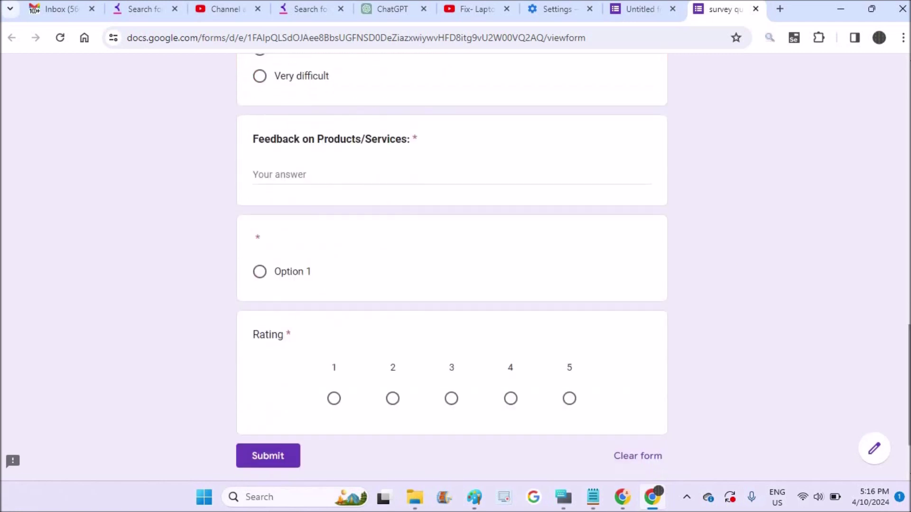
pyautogui.click(327, 171)
pyautogui.write('hjhjk')
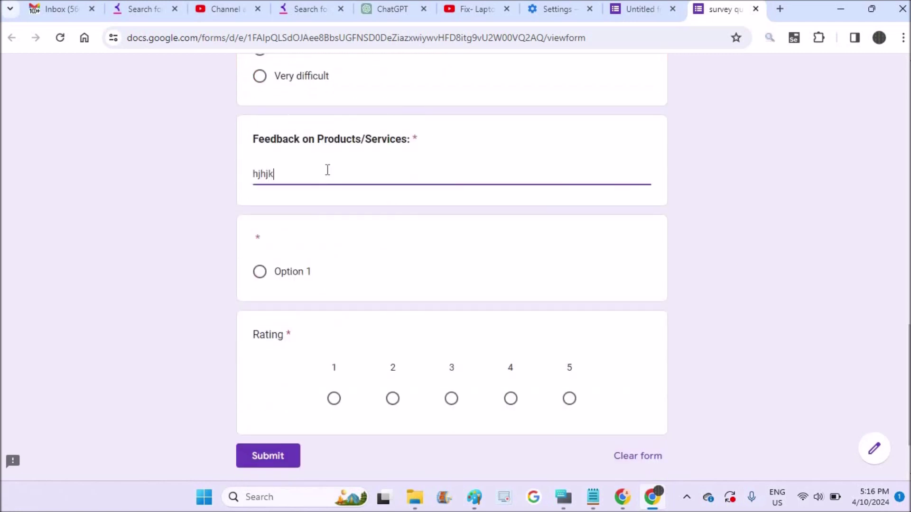
pyautogui.write('hkhkjhklhkjjl;l;kl;kl;kl;k')
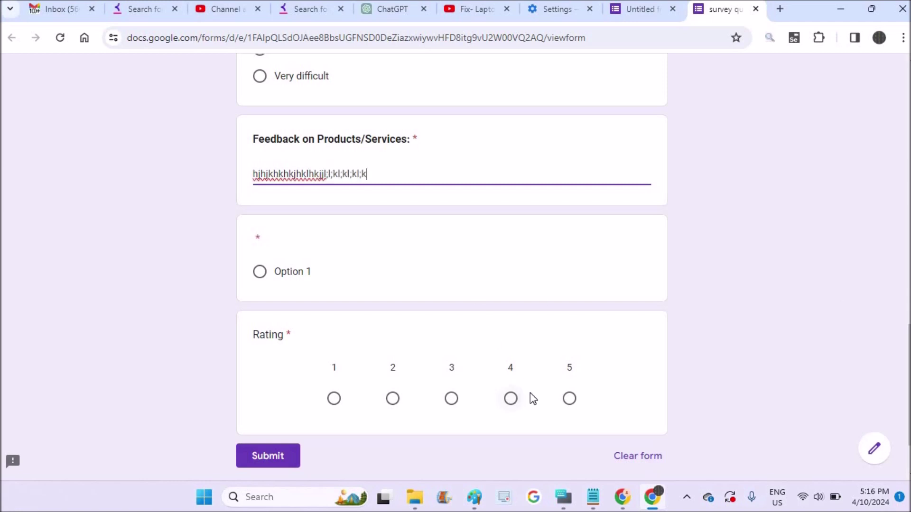
pyautogui.click(575, 405)
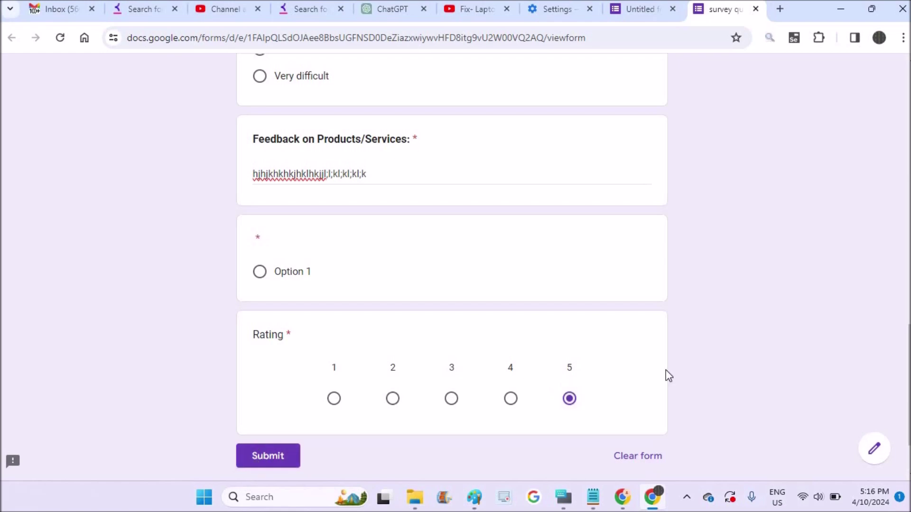
# Step: In a new tab, search Google for 'google form' and open the Google Forms result
pyautogui.click(780, 8)
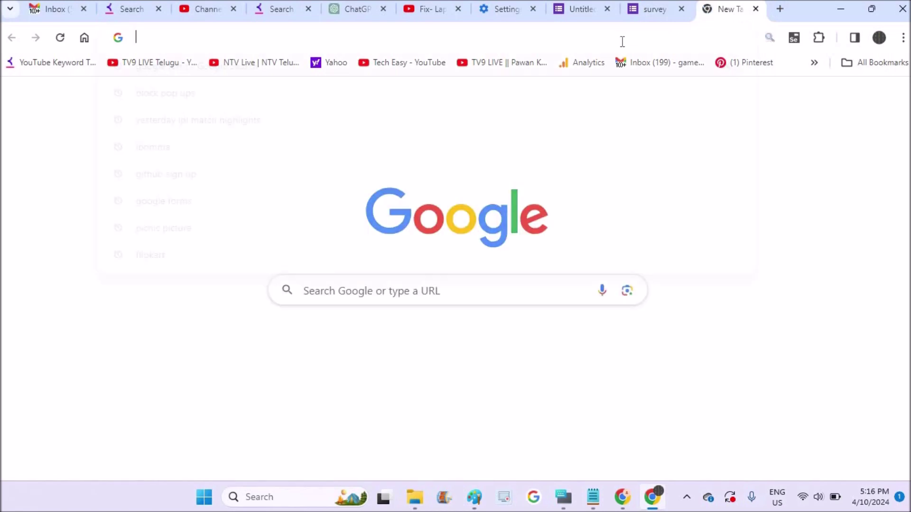
pyautogui.write('g')
pyautogui.press('Return')
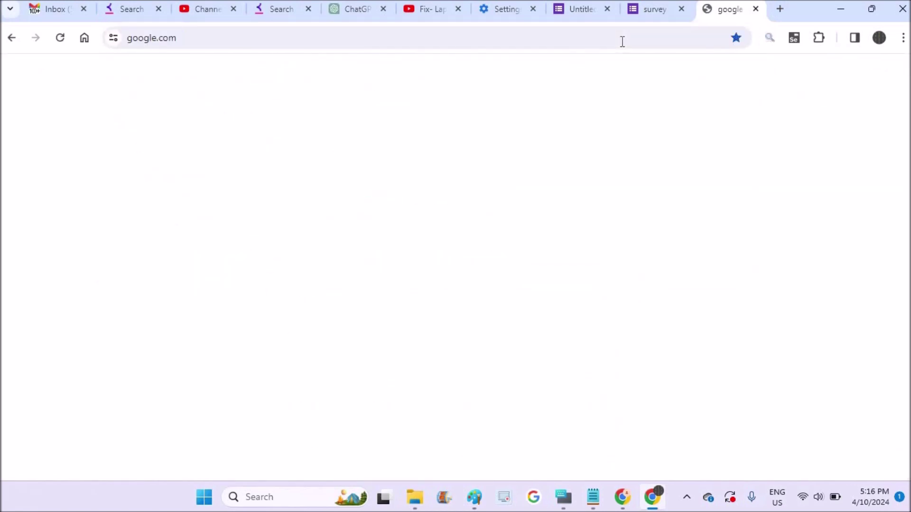
pyautogui.write('g')
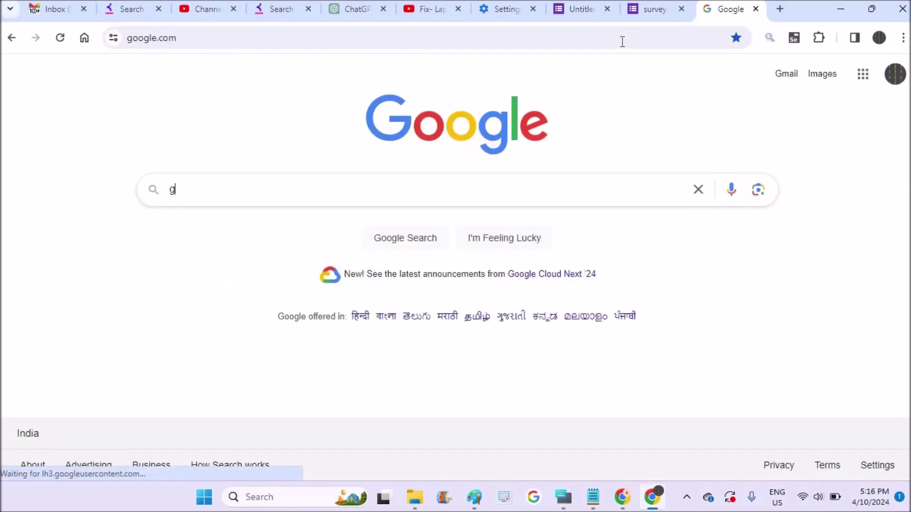
pyautogui.write('oogle')
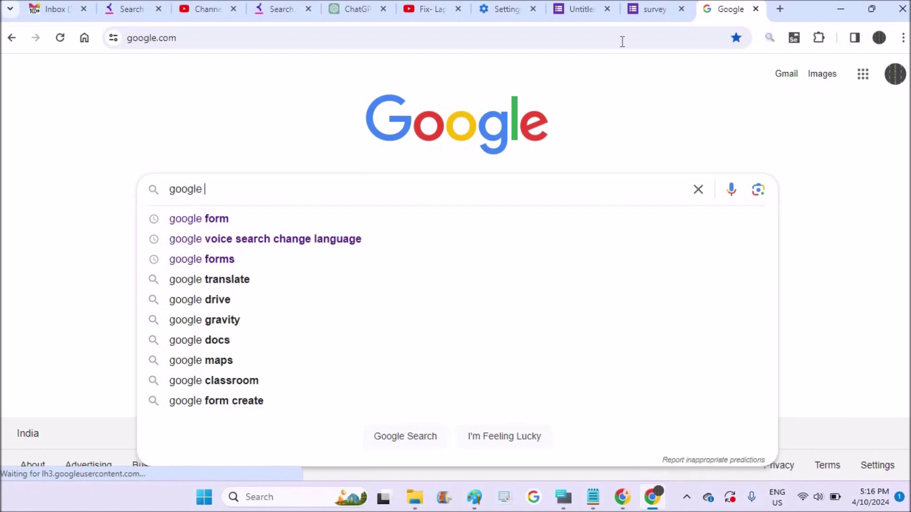
pyautogui.write(' form')
pyautogui.press('Return')
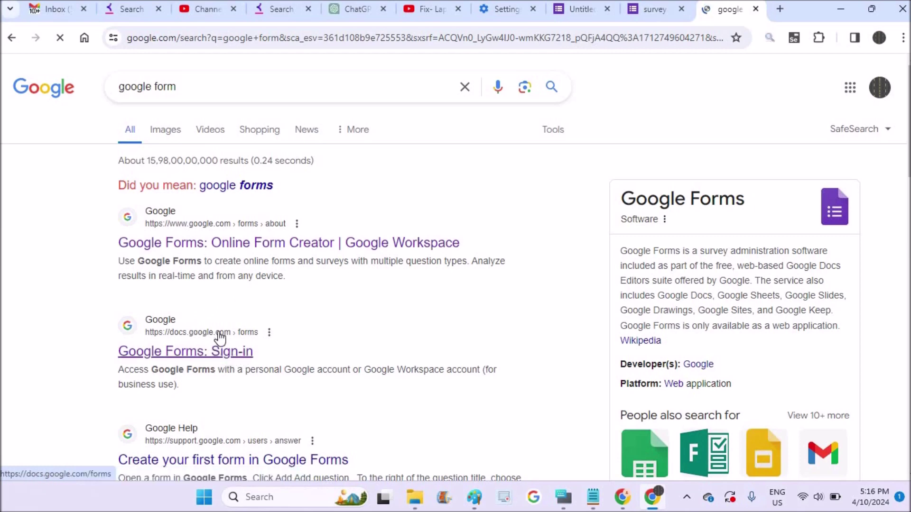
pyautogui.click(246, 353)
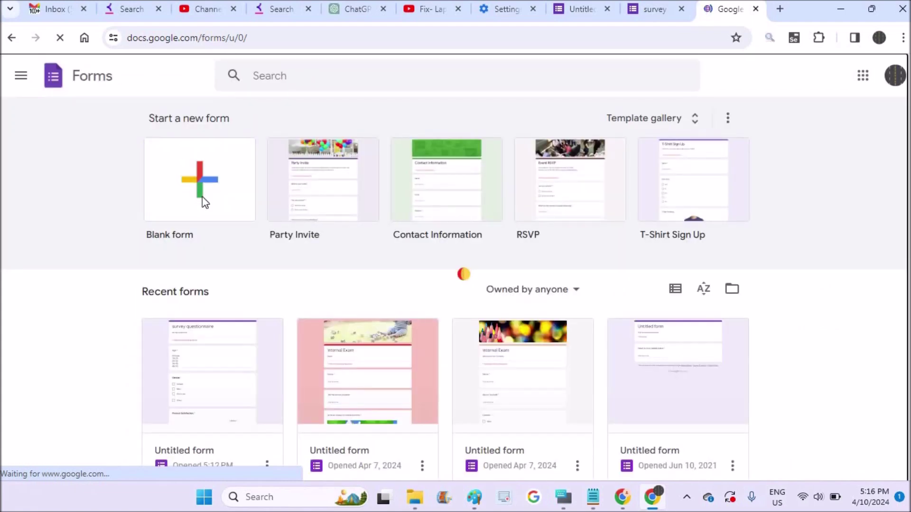
# Step: Create a blank form and replace 'Untitled form' with the title 'survey'
pyautogui.click(204, 201)
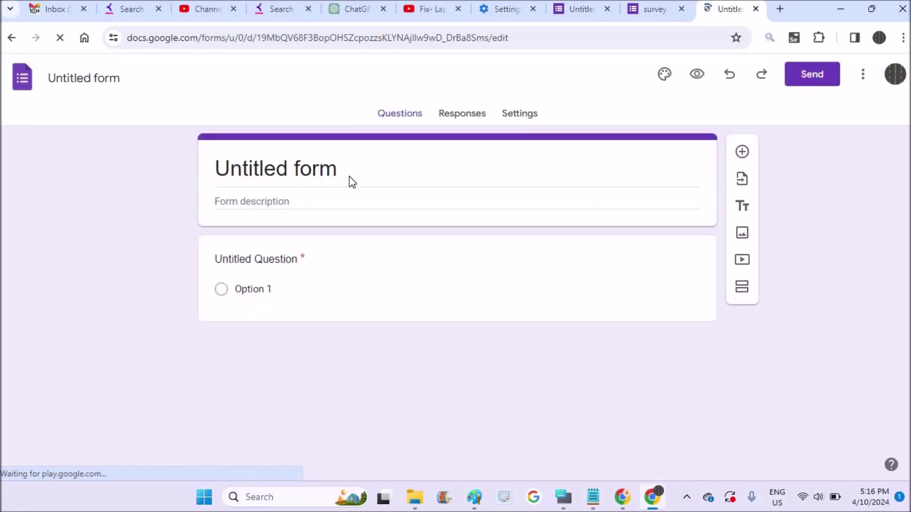
pyautogui.click(326, 166)
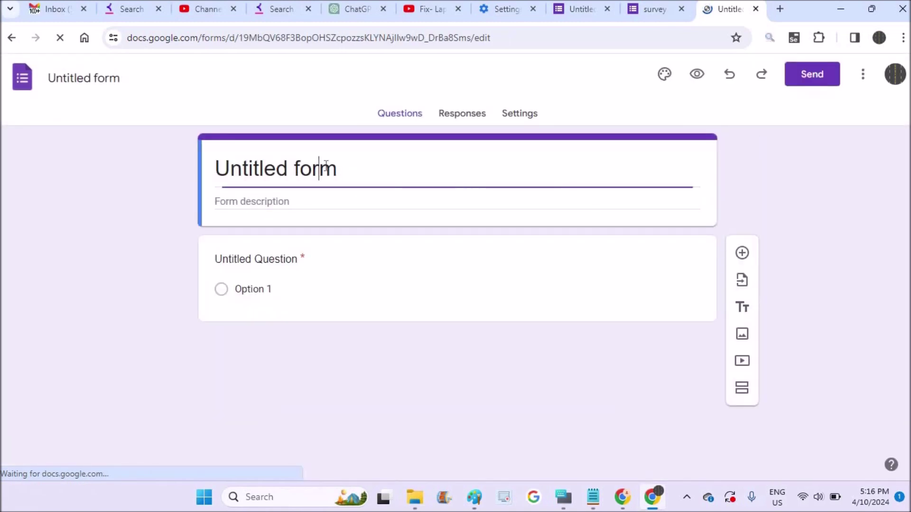
pyautogui.hotkey('ctrl', 'a')
pyautogui.write('s')
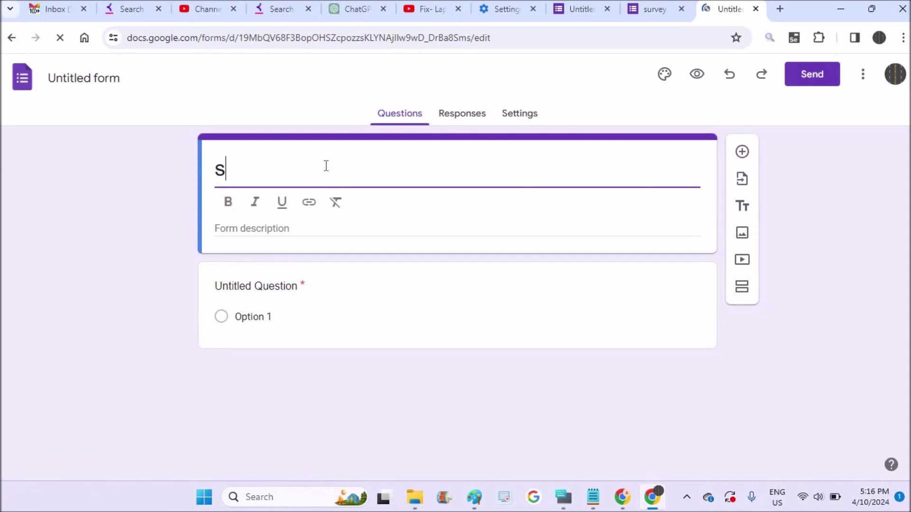
pyautogui.write('urvey')
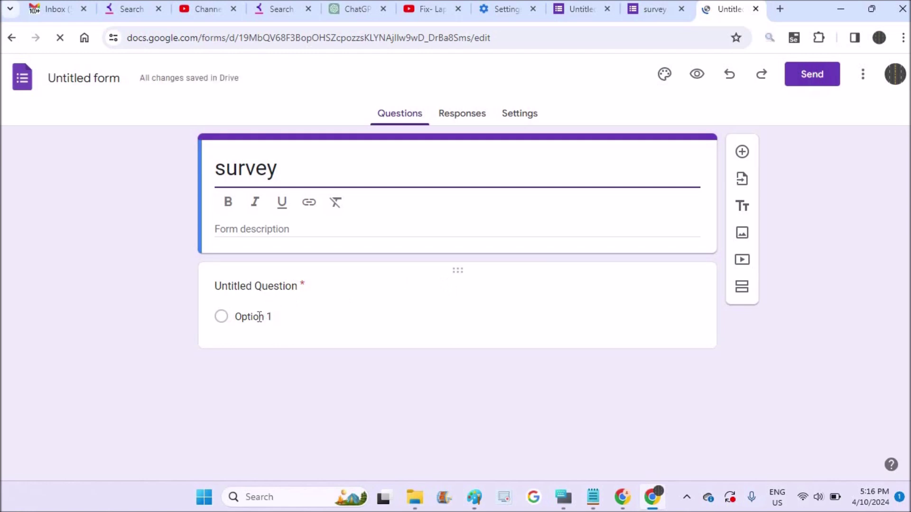
pyautogui.click(259, 288)
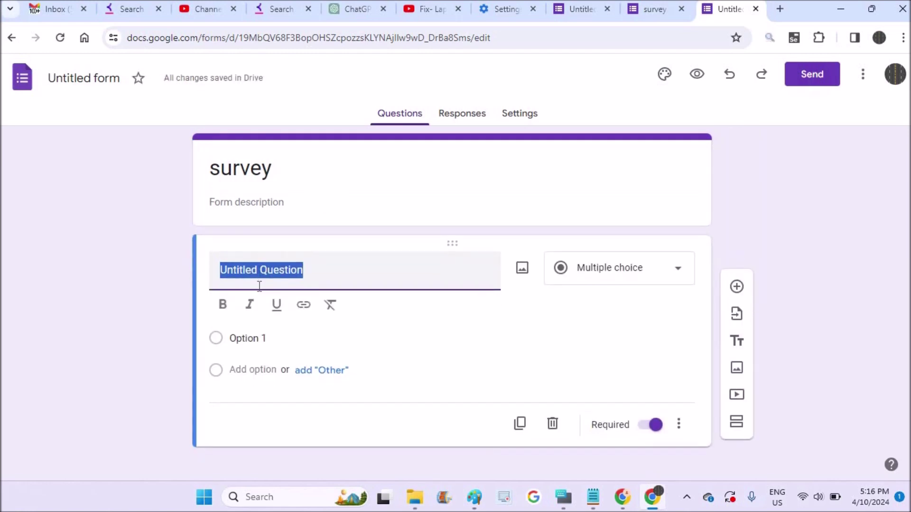
# Step: Title the first question Age and set its type to Dropdown
pyautogui.write('Age')
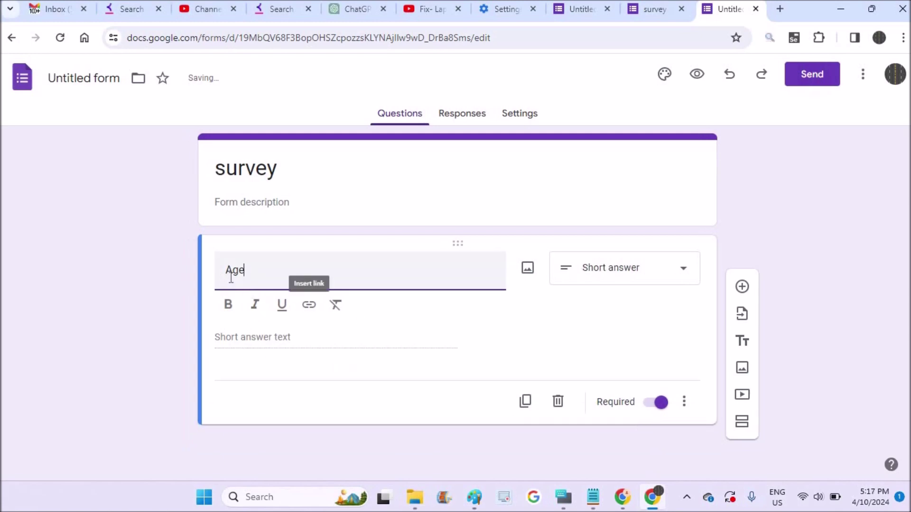
pyautogui.click(642, 275)
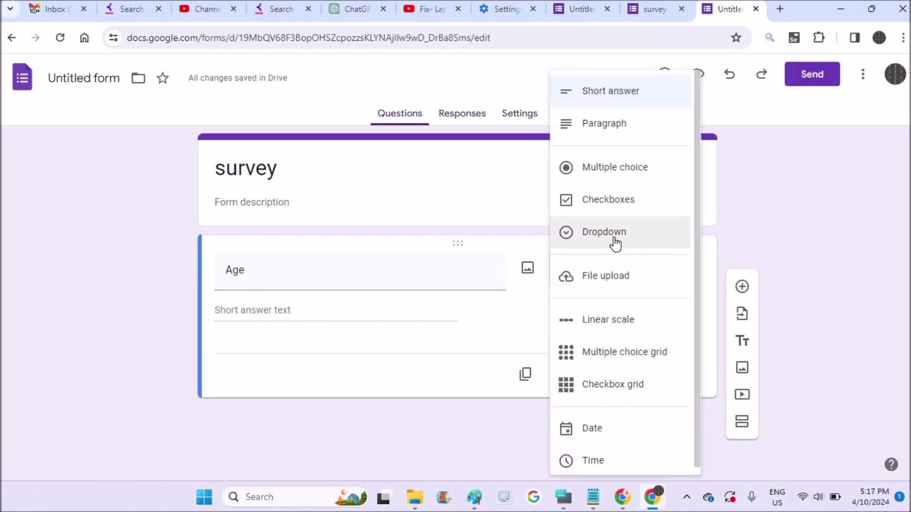
pyautogui.click(616, 242)
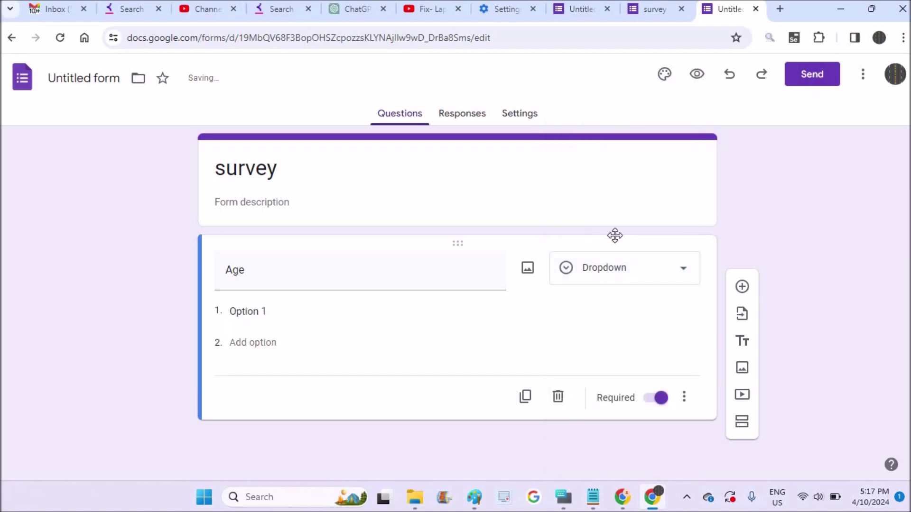
# Step: Check the Age answer choices in the reference survey form, then return to the editor
pyautogui.click(592, 11)
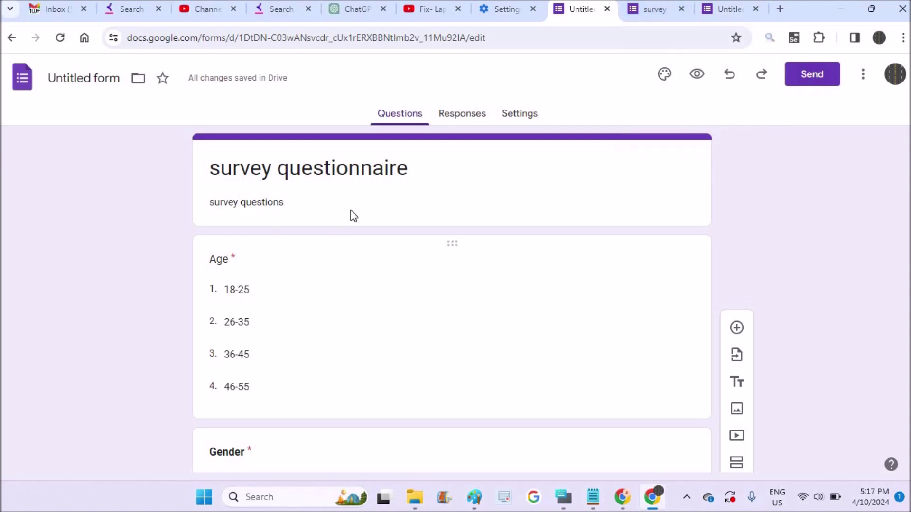
pyautogui.click(654, 9)
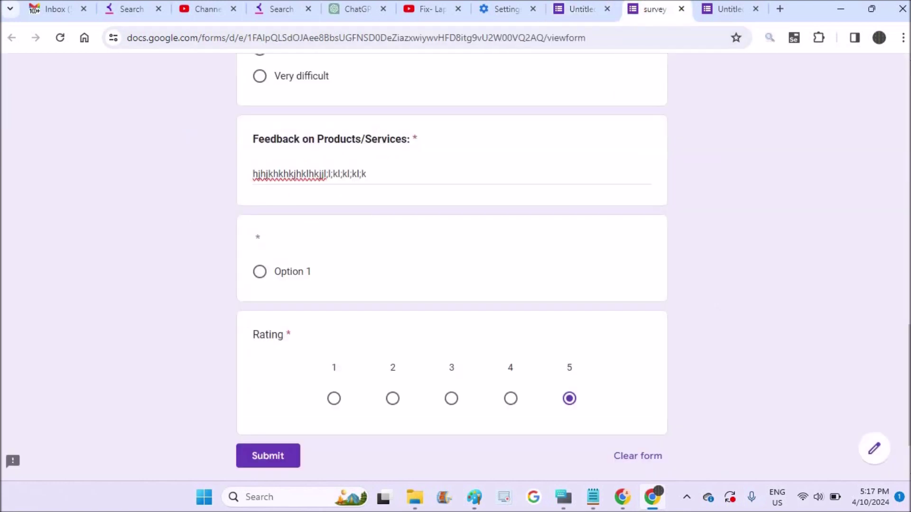
pyautogui.scroll(15, 452, 265)
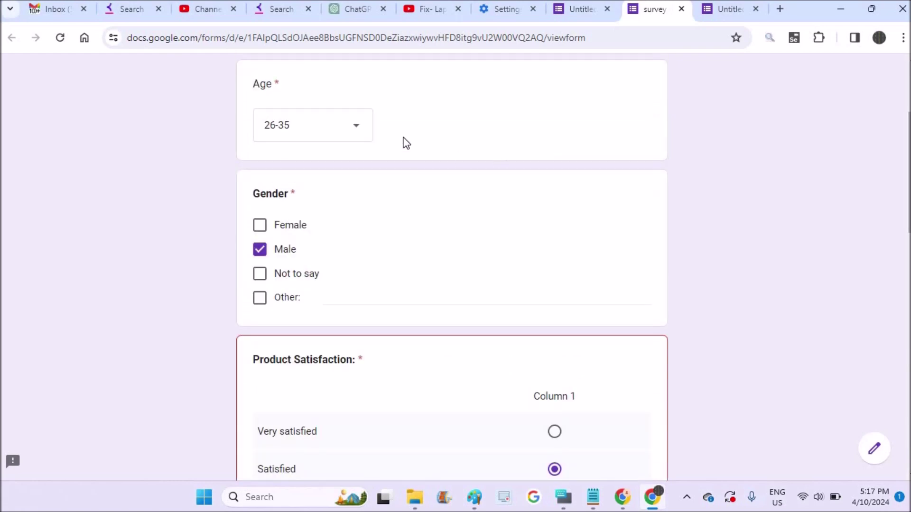
pyautogui.click(359, 133)
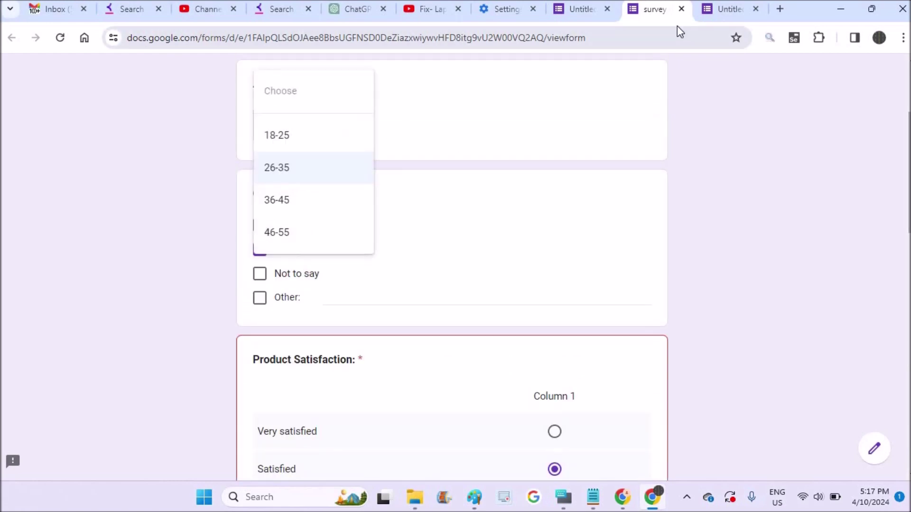
pyautogui.click(719, 10)
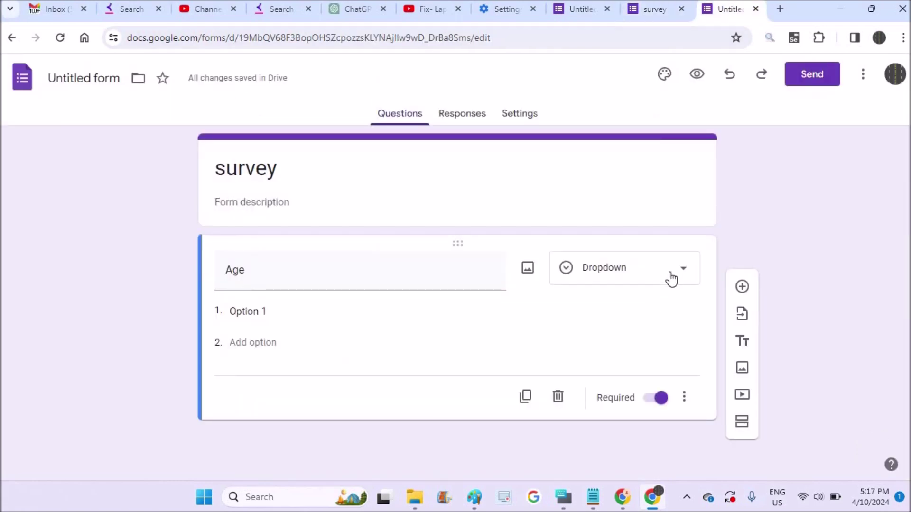
# Step: Enter the Age dropdown options 25-36 and 37-46
pyautogui.click(250, 312)
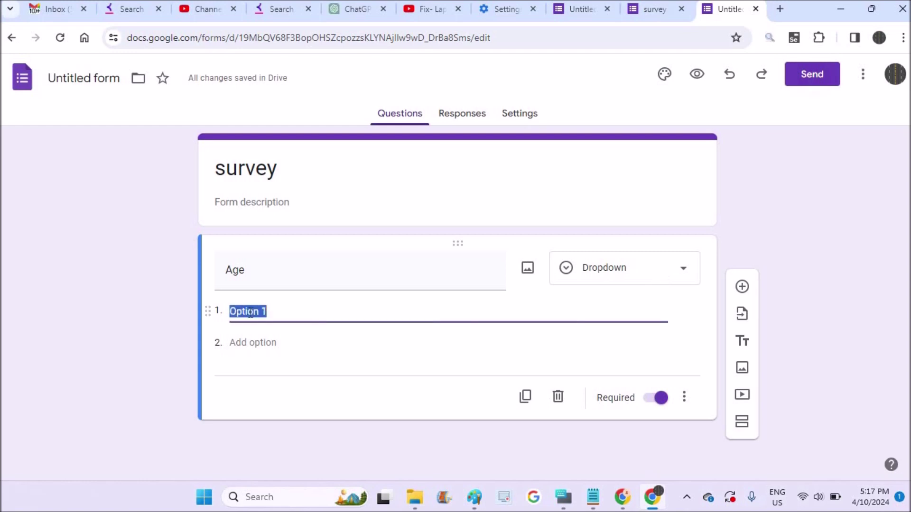
pyautogui.write('25-')
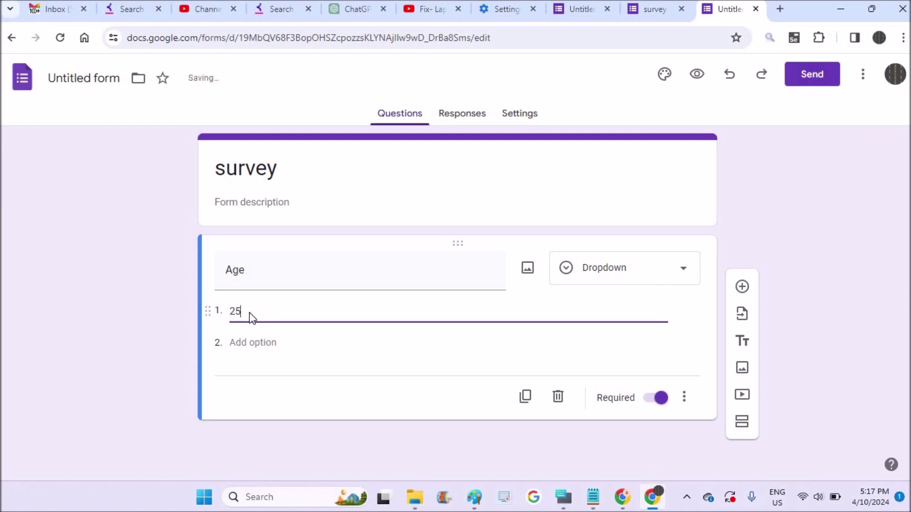
pyautogui.write('36')
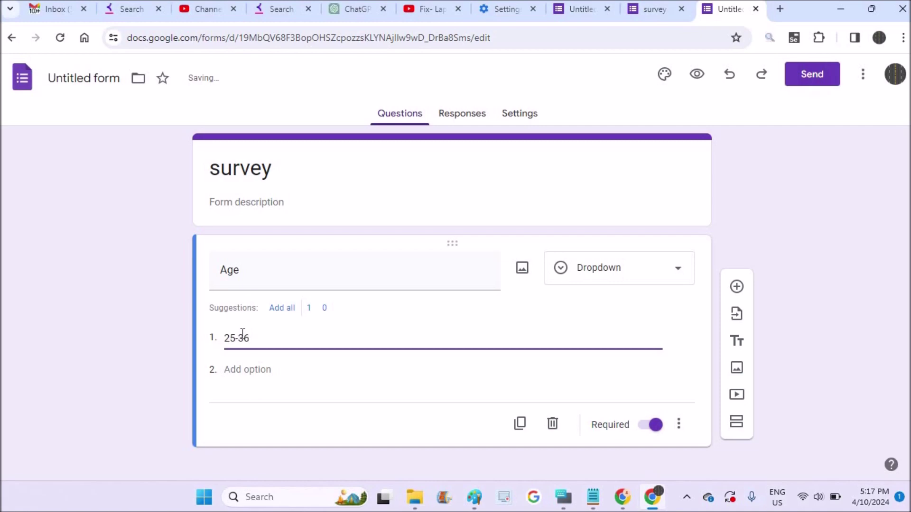
pyautogui.click(236, 372)
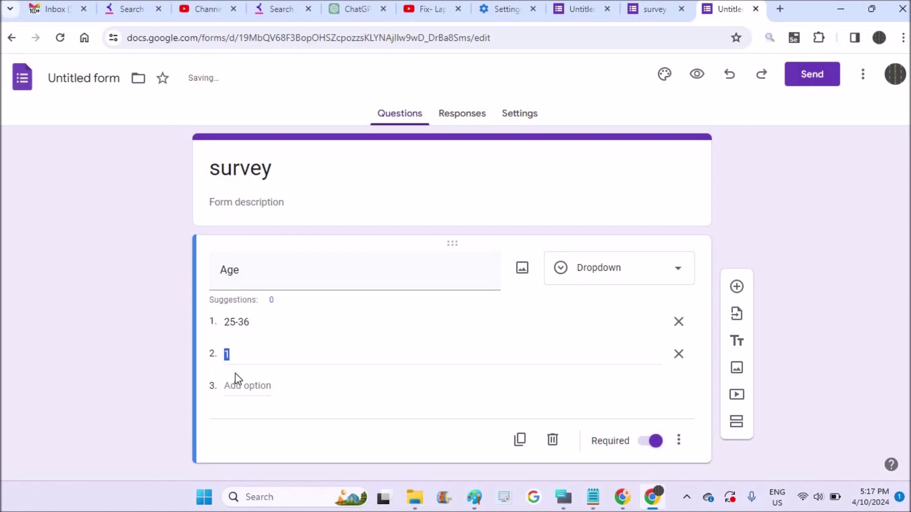
pyautogui.write('2')
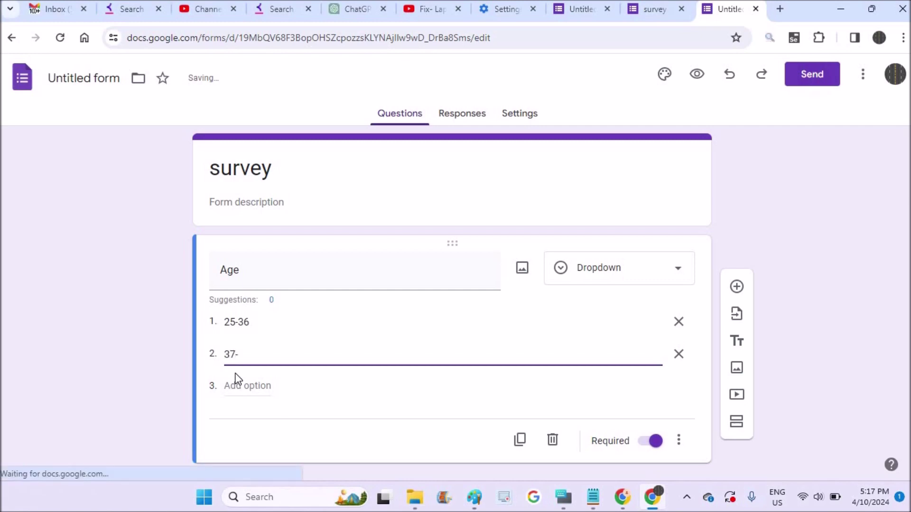
pyautogui.write('6')
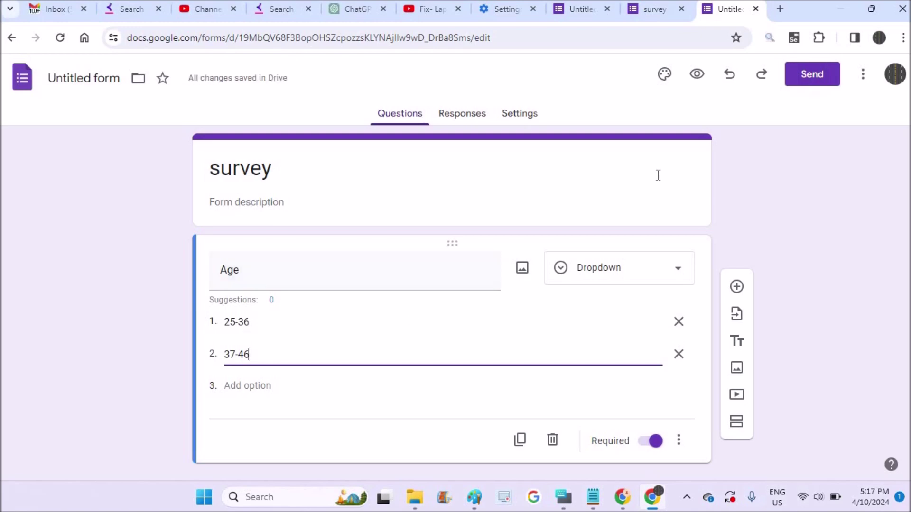
pyautogui.click(697, 74)
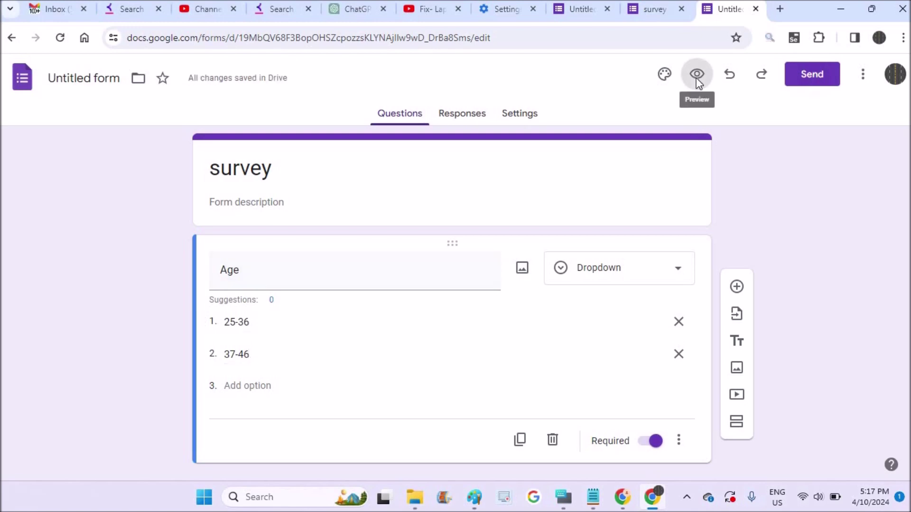
pyautogui.click(662, 11)
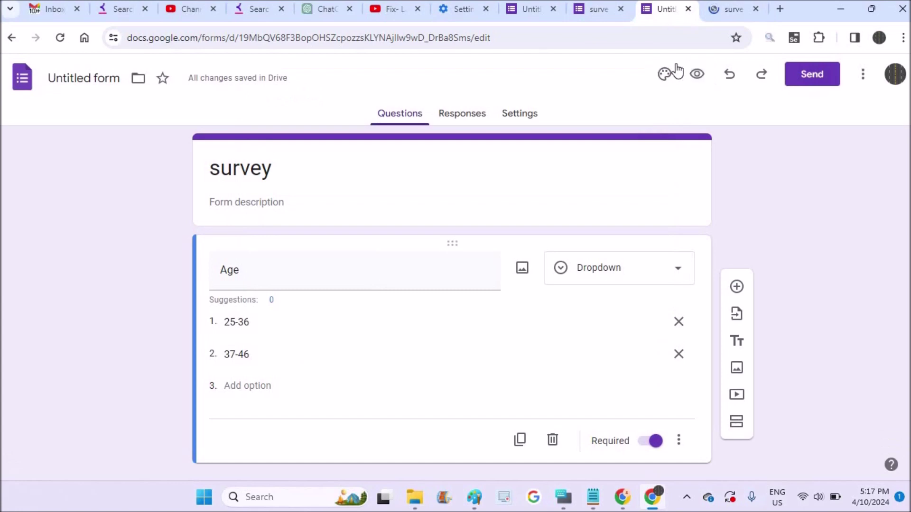
pyautogui.click(732, 14)
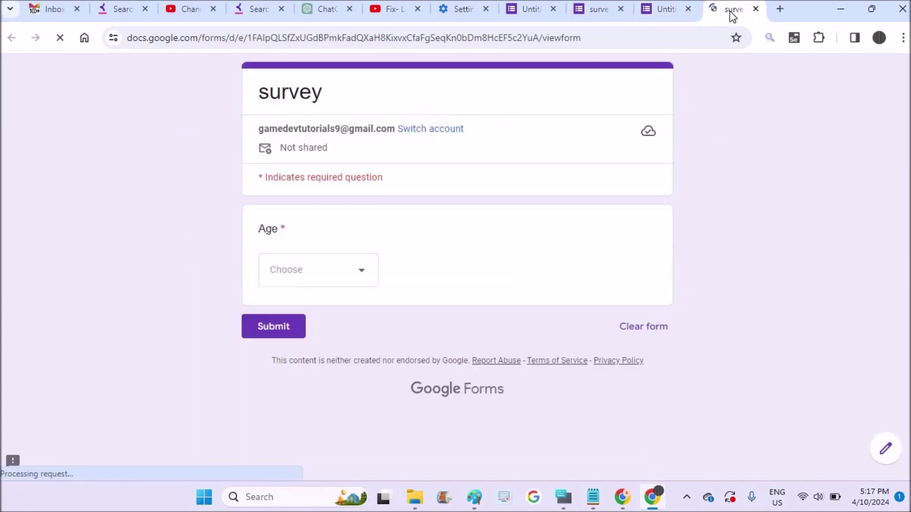
pyautogui.click(348, 271)
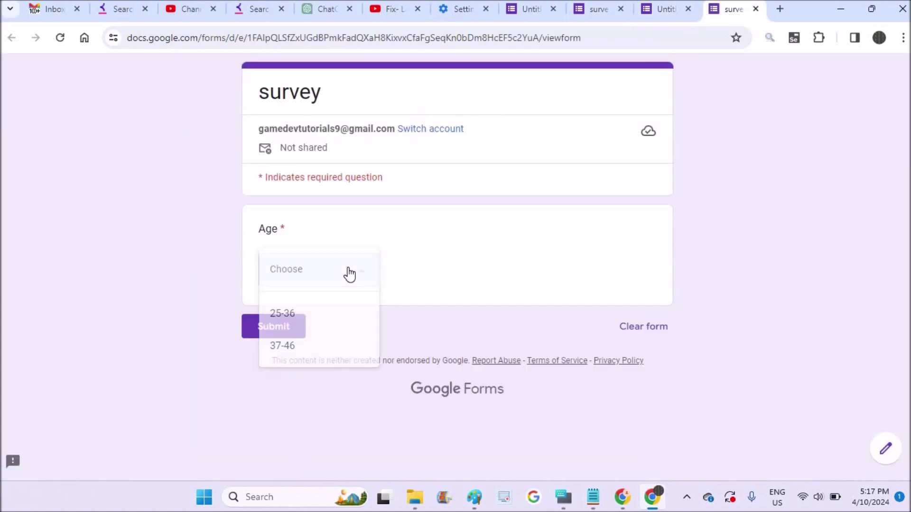
pyautogui.click(661, 8)
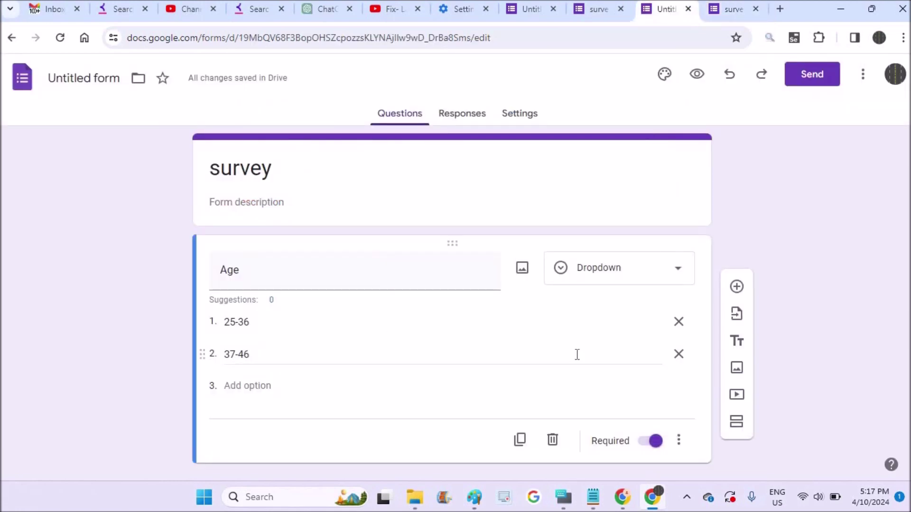
pyautogui.click(737, 287)
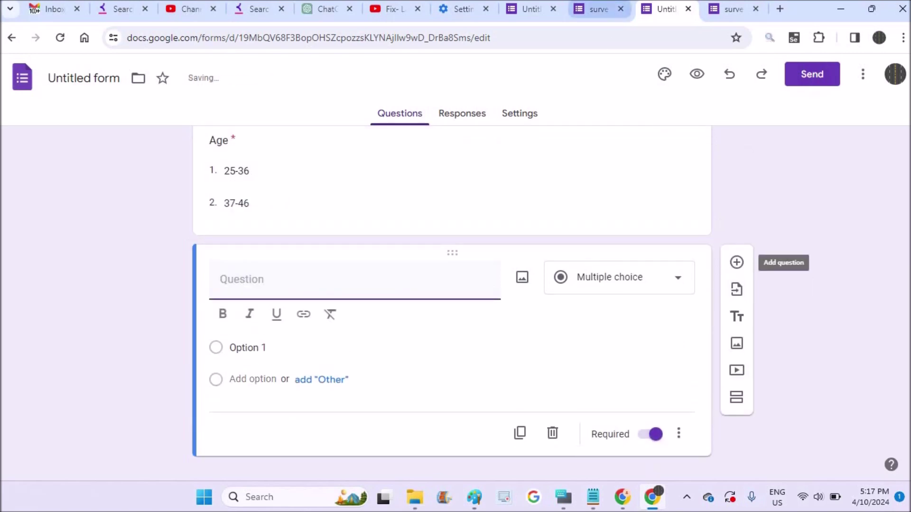
# Step: Move the reference survey into its own window, then title the new question Gender
pyautogui.click(588, 8)
pyautogui.moveTo(588, 7); pyautogui.dragTo(476, 158)
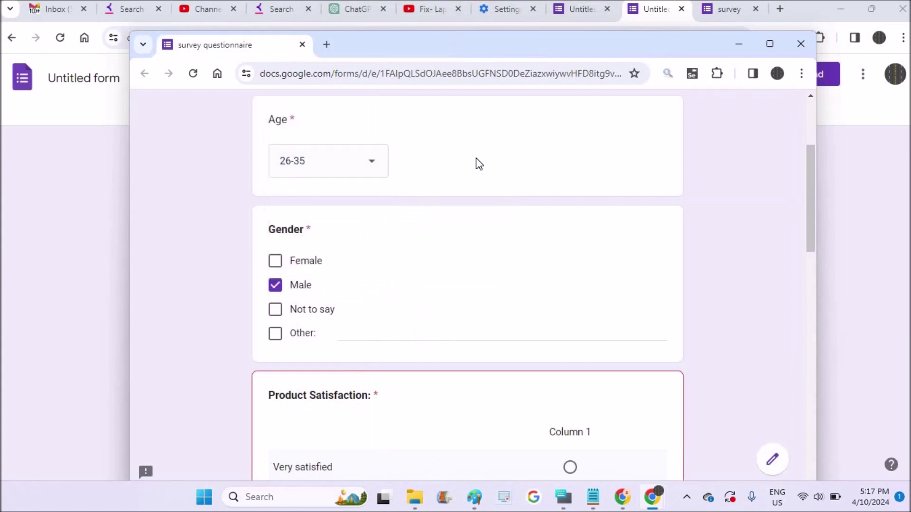
pyautogui.click(757, 54)
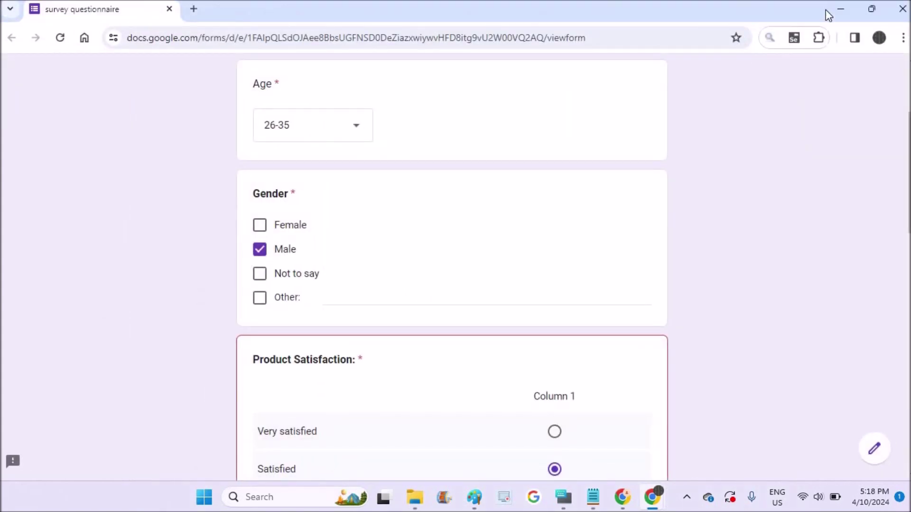
pyautogui.click(838, 2)
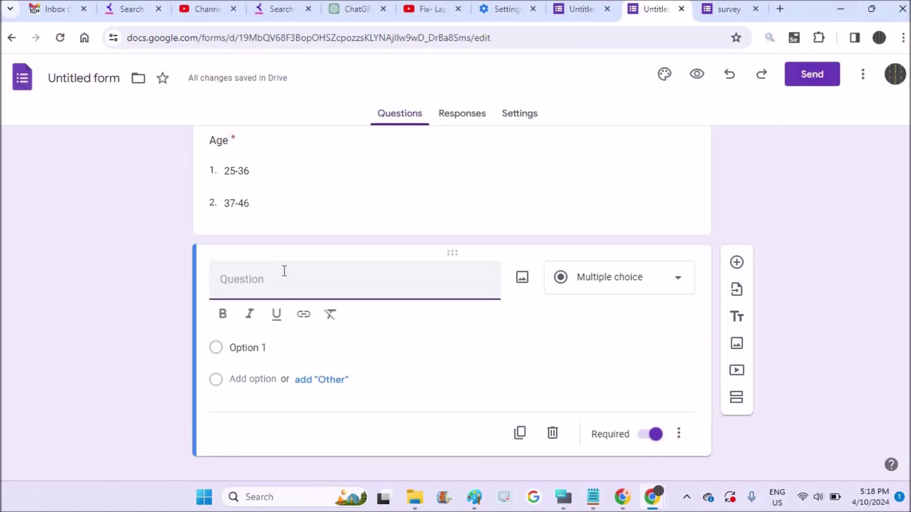
pyautogui.write('G')
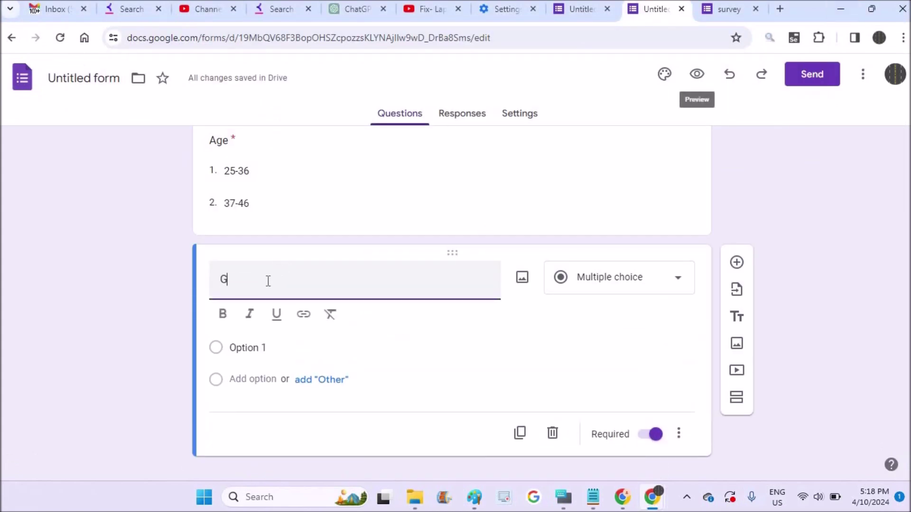
pyautogui.write('end')
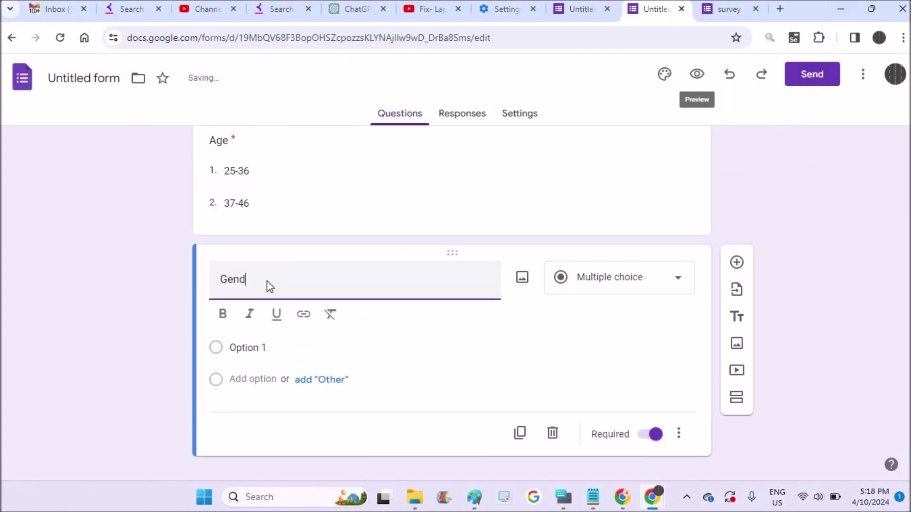
pyautogui.write('er')
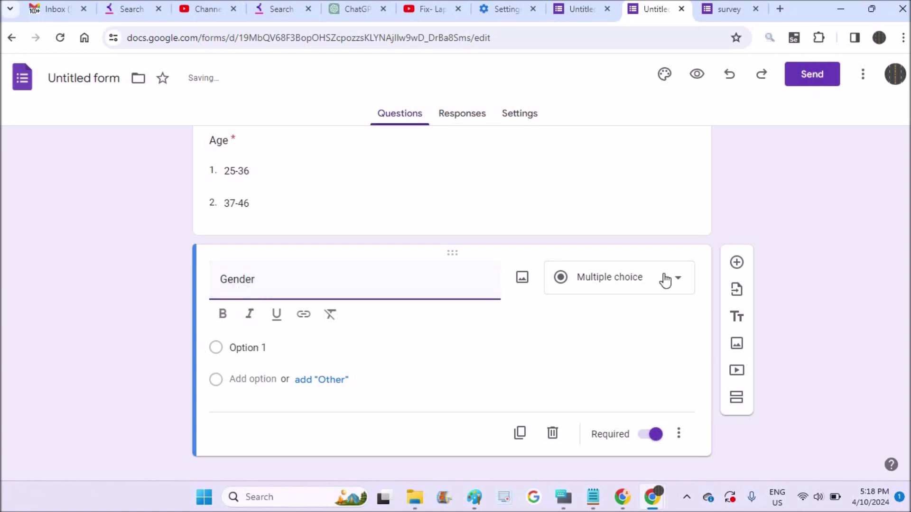
# Step: Set Gender to Checkboxes with the options female and male
pyautogui.click(663, 287)
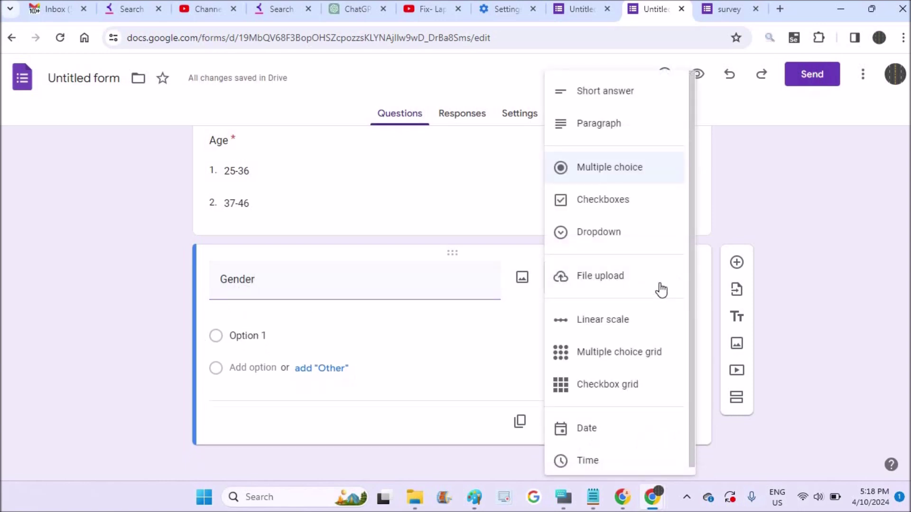
pyautogui.click(626, 207)
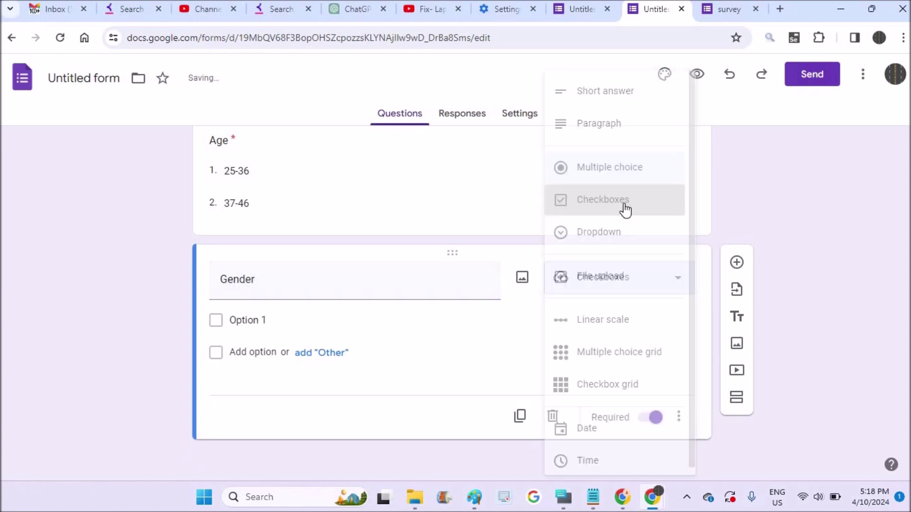
pyautogui.click(297, 321)
pyautogui.write('fe')
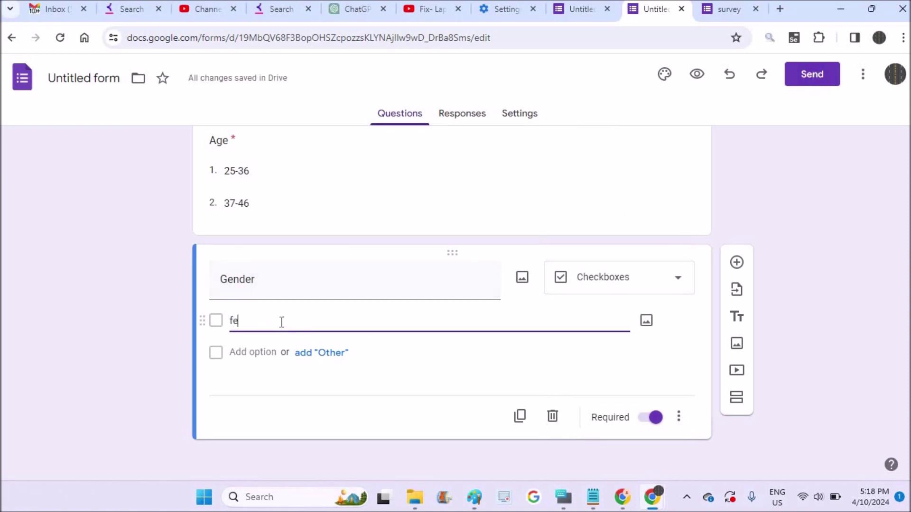
pyautogui.write('male')
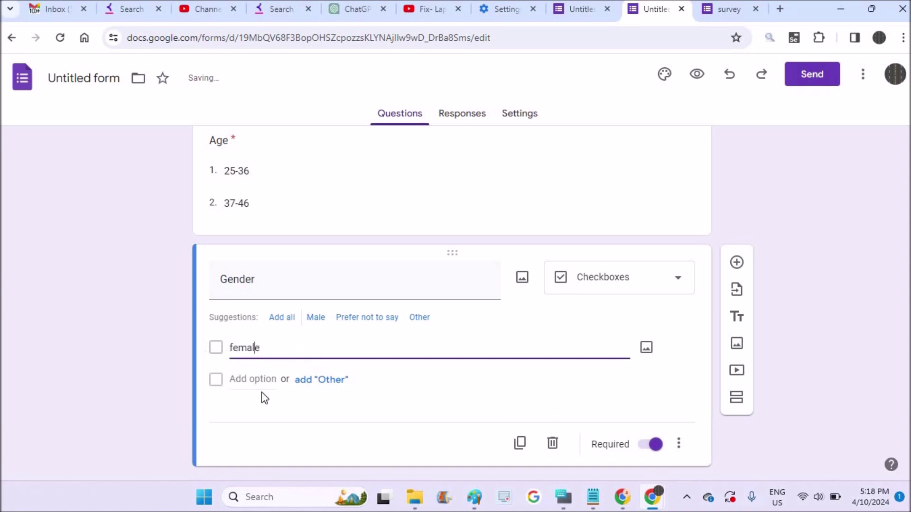
pyautogui.click(262, 383)
pyautogui.write('male')
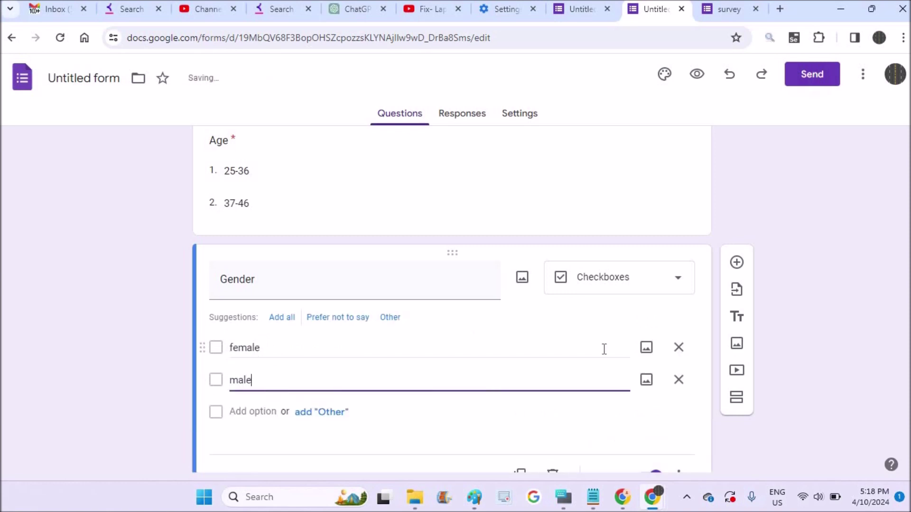
# Step: Reload the preview, tick both male and female, and return to the editor
pyautogui.click(725, 9)
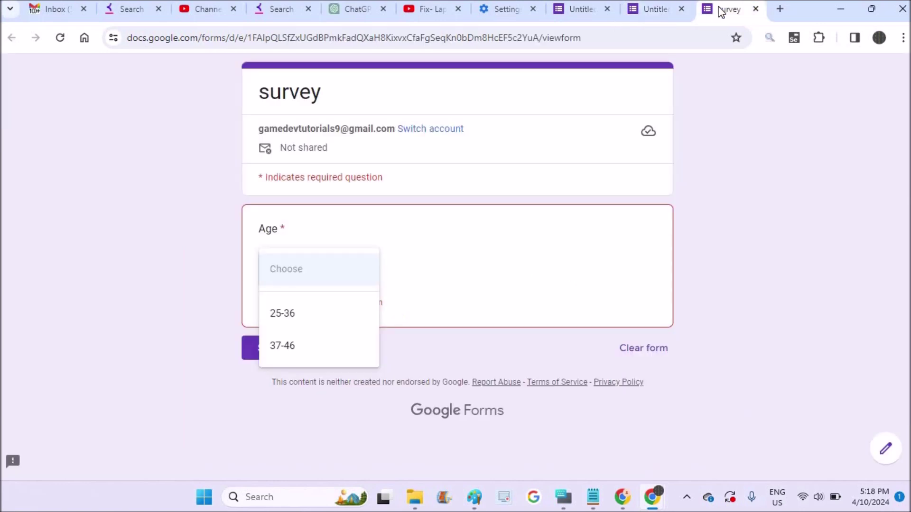
pyautogui.click(60, 38)
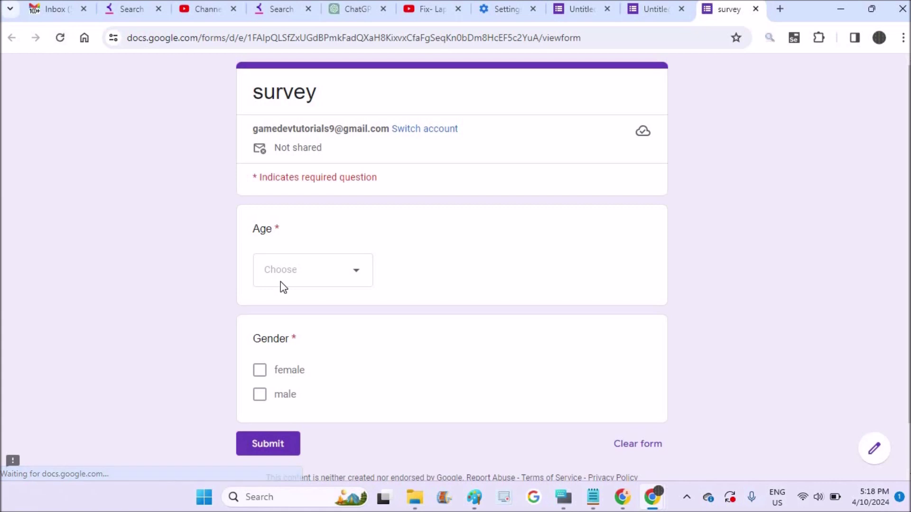
pyautogui.click(259, 393)
pyautogui.click(260, 375)
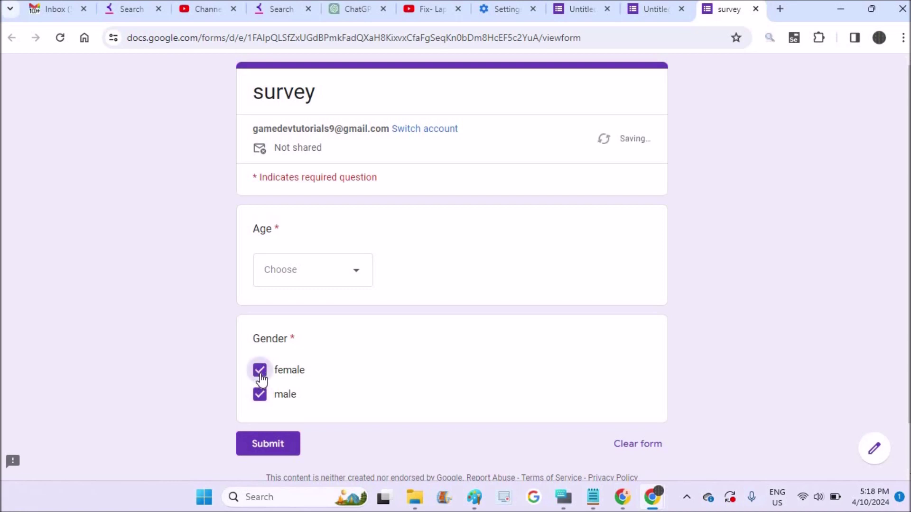
pyautogui.click(643, 10)
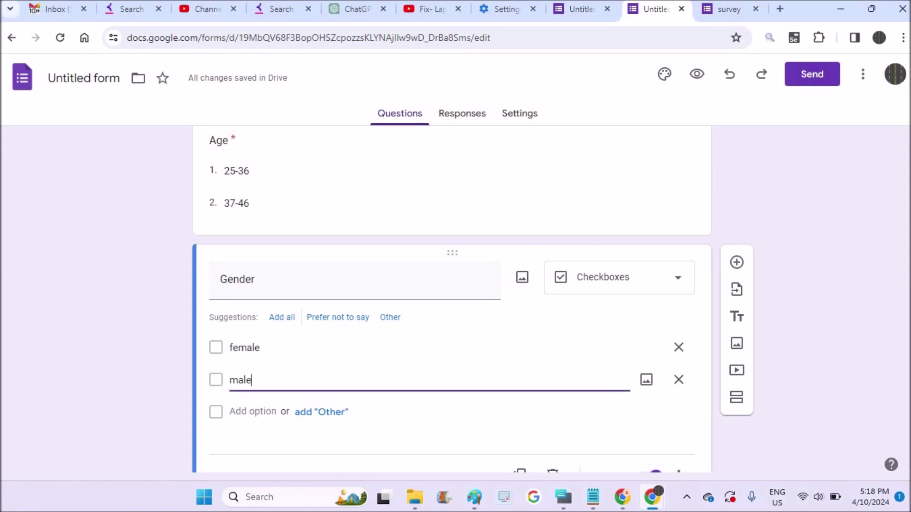
# Step: Add a question and paste the 'Product Satisfaction:' title copied from the reference questionnaire
pyautogui.scroll(-2, 451, 304)
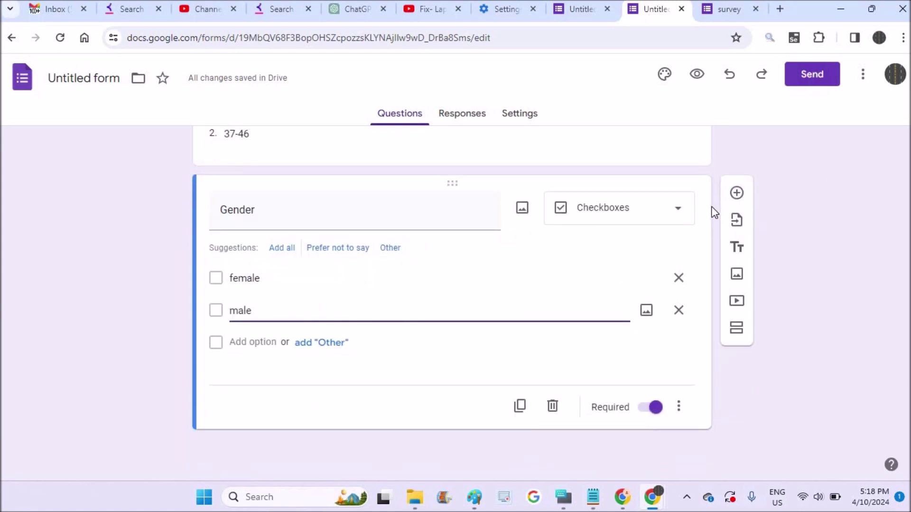
pyautogui.click(735, 195)
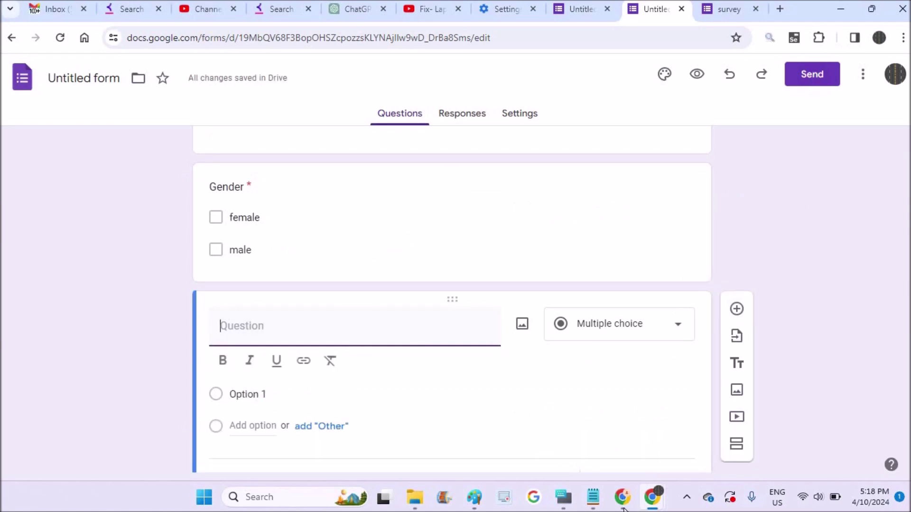
pyautogui.moveTo(621, 496)
pyautogui.click(709, 453)
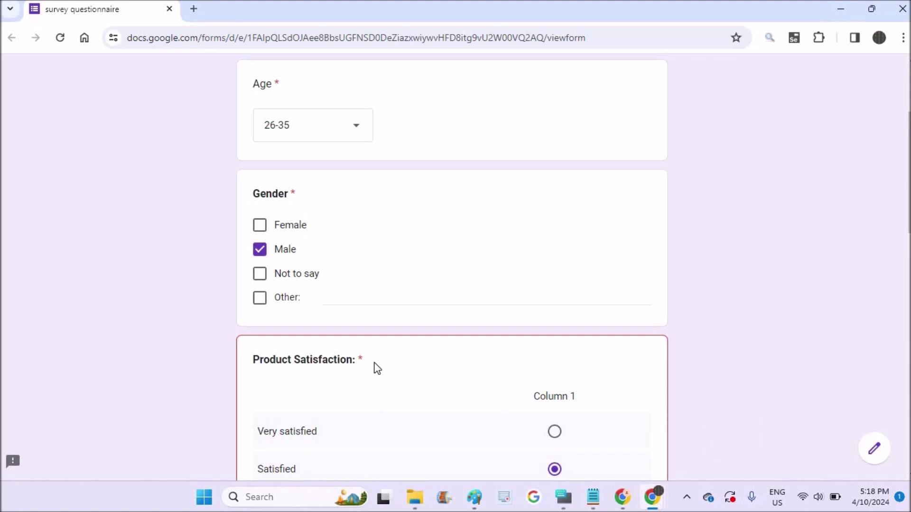
pyautogui.moveTo(373, 363); pyautogui.dragTo(254, 355)
pyautogui.hotkey('ctrl', 'c')
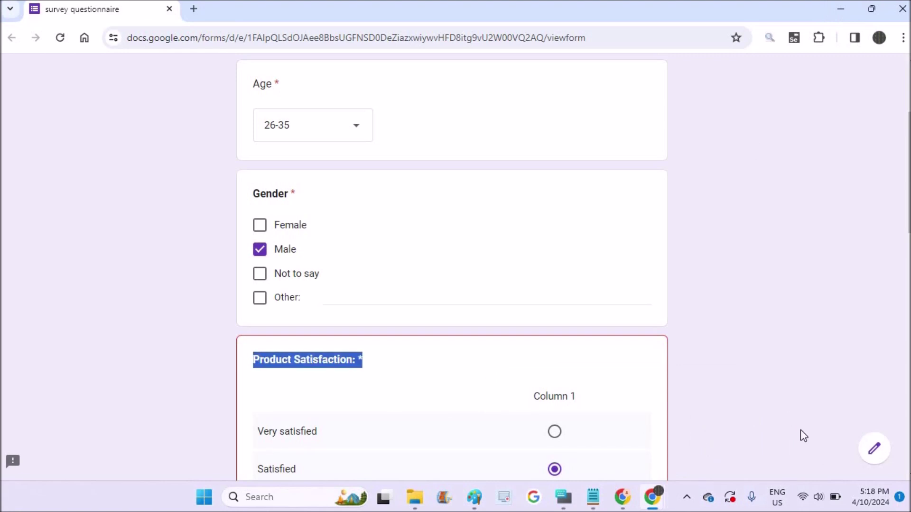
pyautogui.moveTo(650, 496)
pyautogui.click(618, 438)
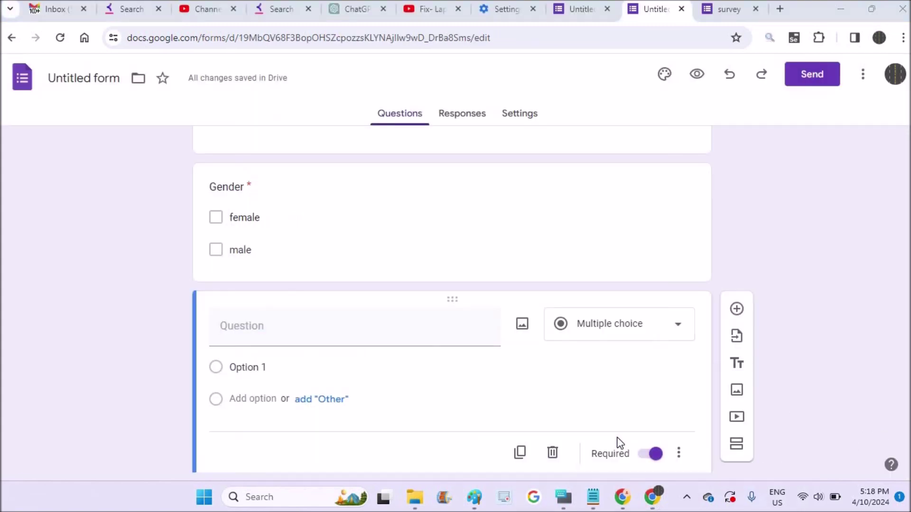
pyautogui.hotkey('ctrl', 'v')
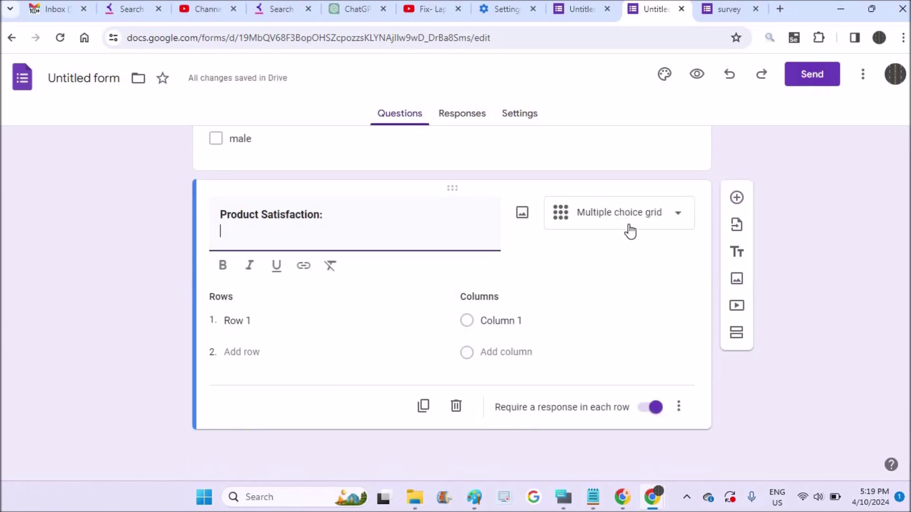
# Step: Switch Product Satisfaction from grid to Multiple choice and select its Option 1 text
pyautogui.click(630, 231)
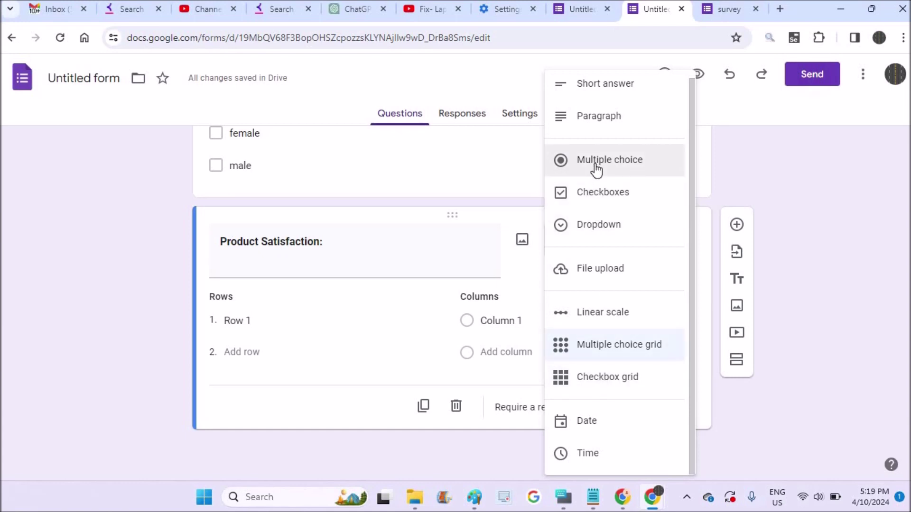
pyautogui.click(596, 164)
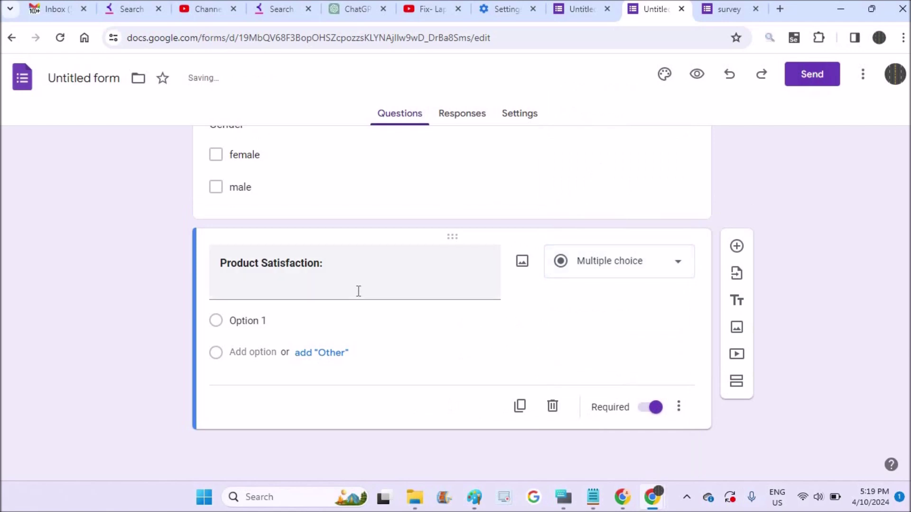
pyautogui.click(267, 320)
pyautogui.moveTo(592, 496)
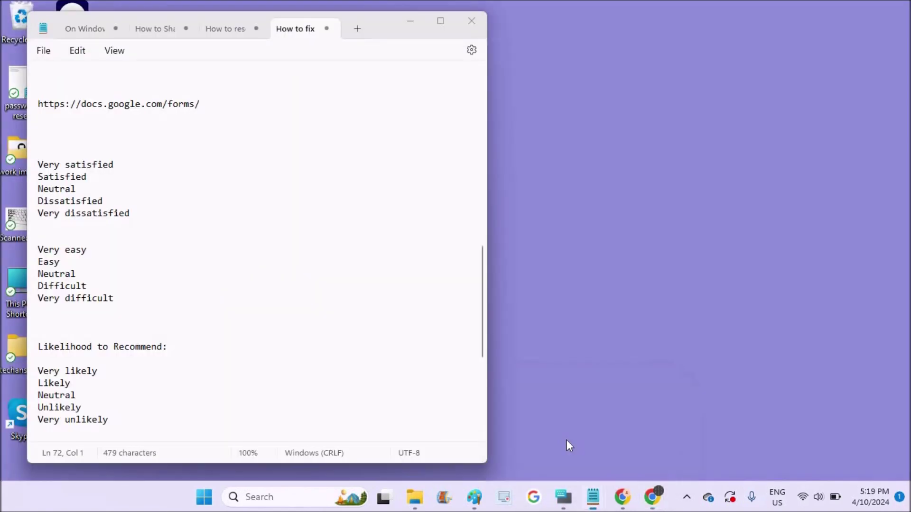
# Step: Copy the five satisfaction levels from the Notepad notes and paste them into Product Satisfaction
pyautogui.click(566, 440)
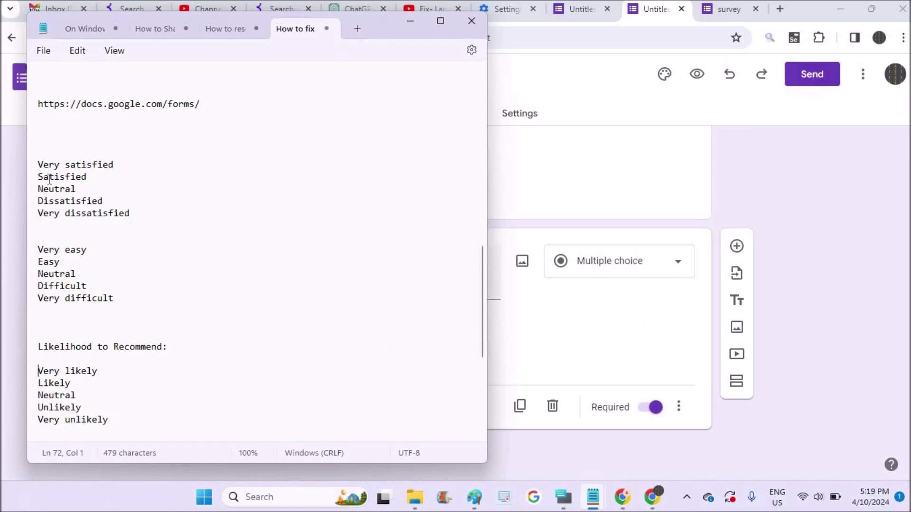
pyautogui.moveTo(38, 165); pyautogui.dragTo(180, 230)
pyautogui.hotkey('ctrl', 'c')
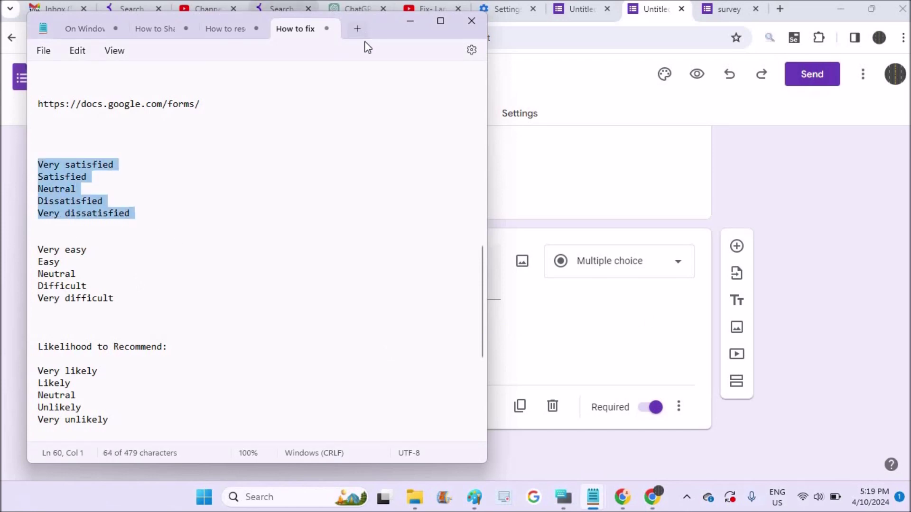
pyautogui.click(406, 26)
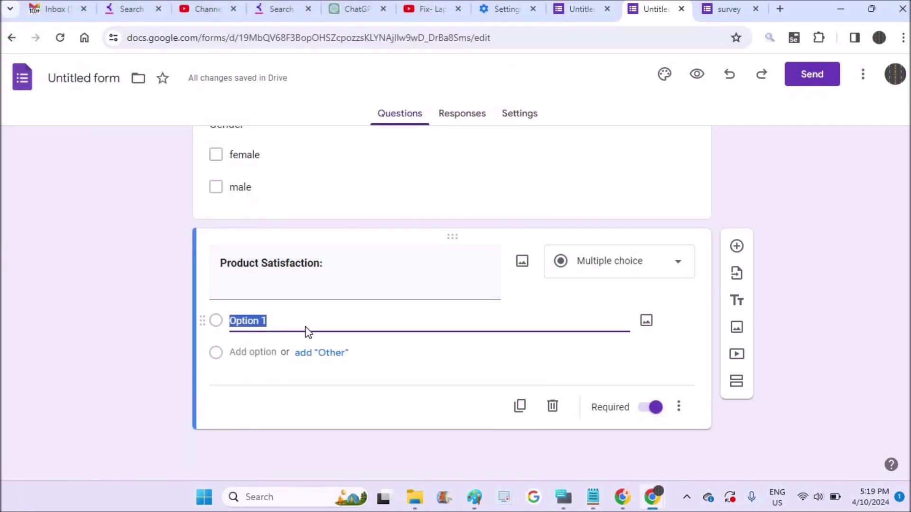
pyautogui.hotkey('ctrl', 'v')
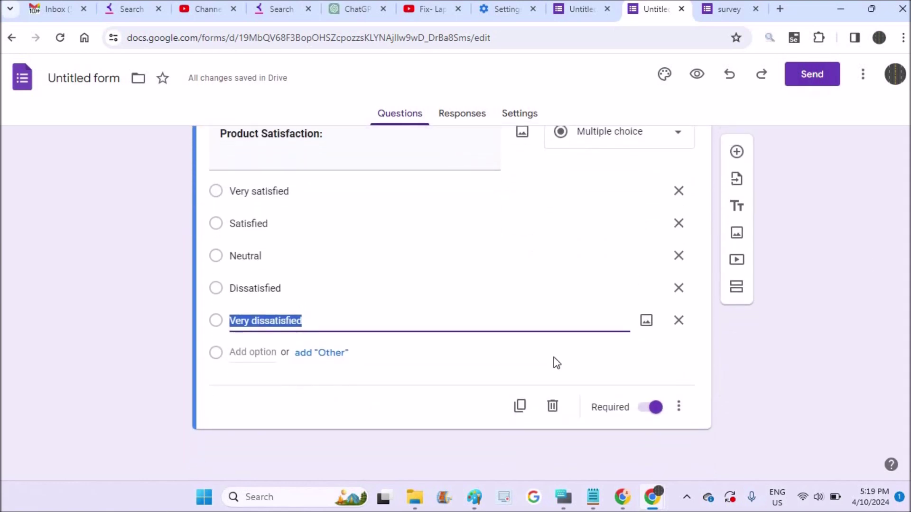
# Step: Add a new question below Product Satisfaction
pyautogui.click(737, 153)
# Step: Title the new question 'feedback' and make it a Paragraph answer type
pyautogui.write('fe')
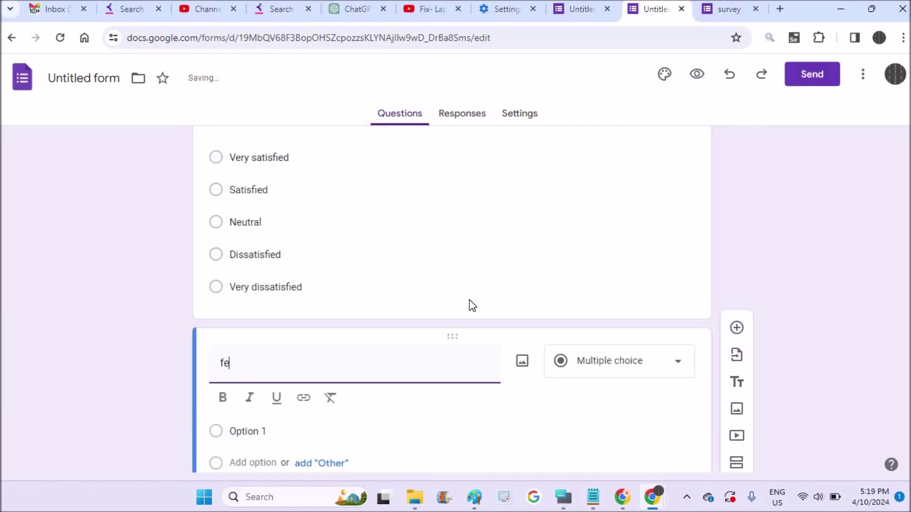
pyautogui.write('edback')
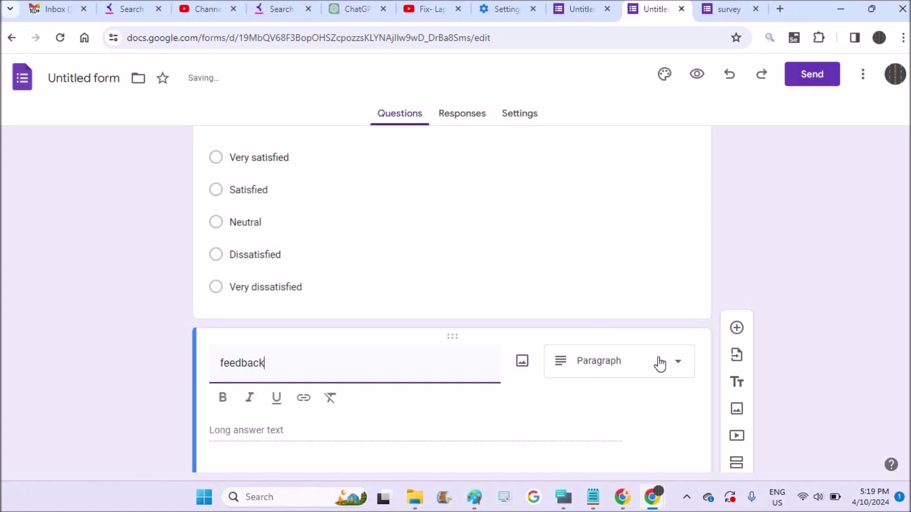
pyautogui.click(656, 362)
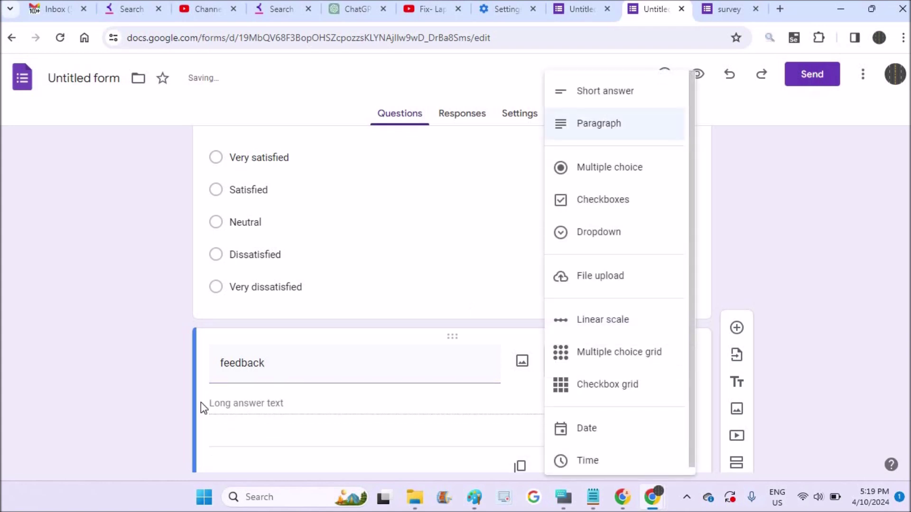
pyautogui.click(146, 403)
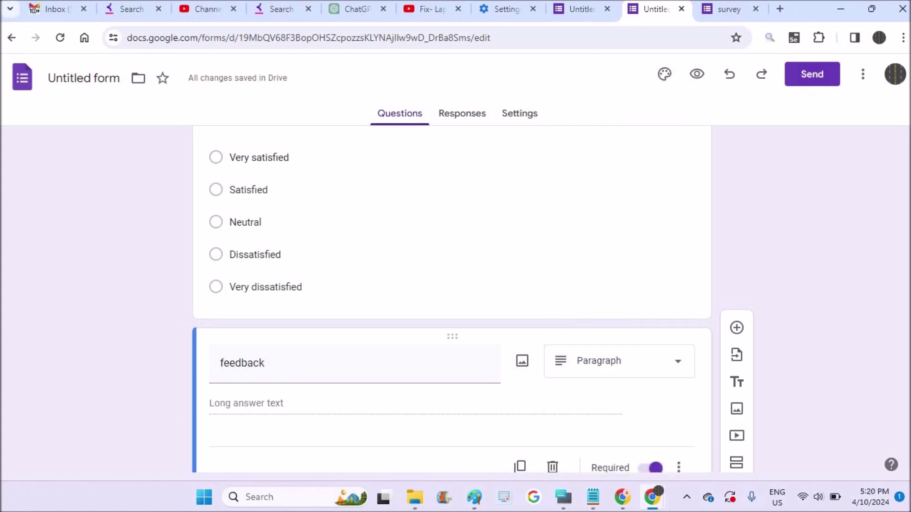
pyautogui.scroll(-1, 451, 285)
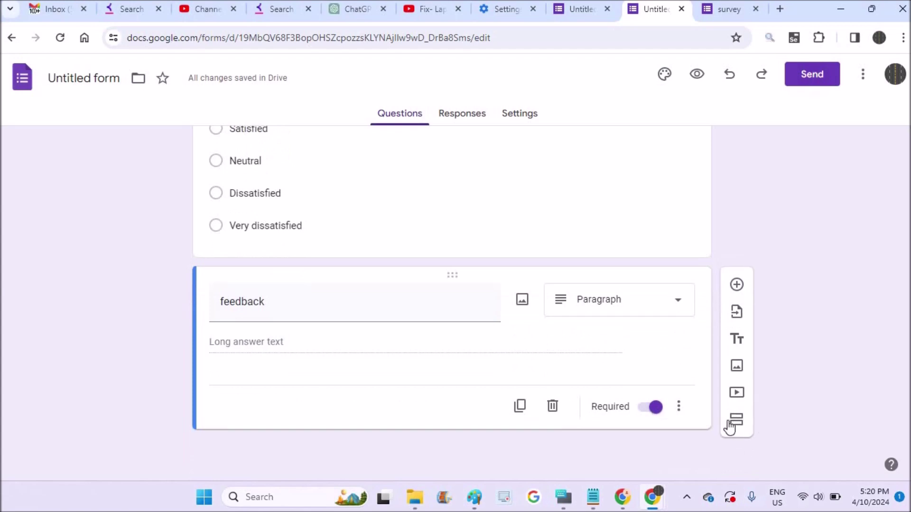
pyautogui.click(735, 286)
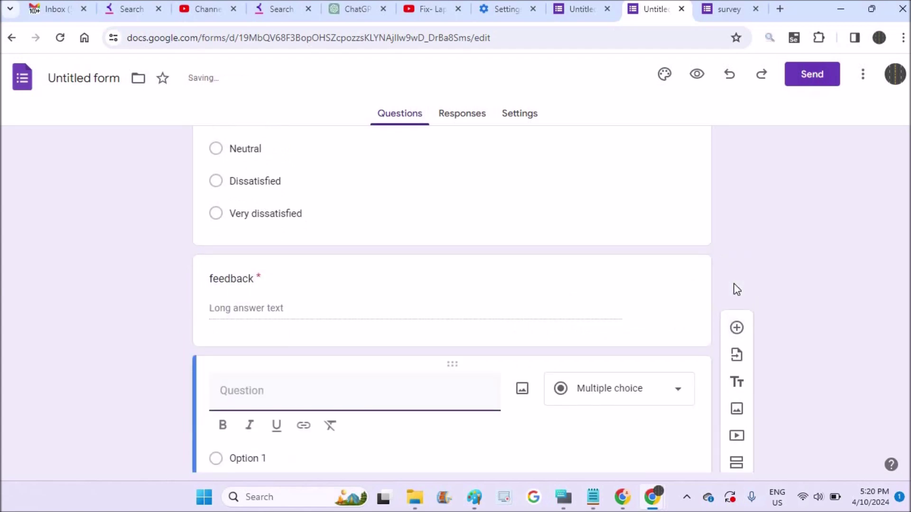
# Step: Title the question 'website experience' and copy the five ease levels from Notepad
pyautogui.write('websi')
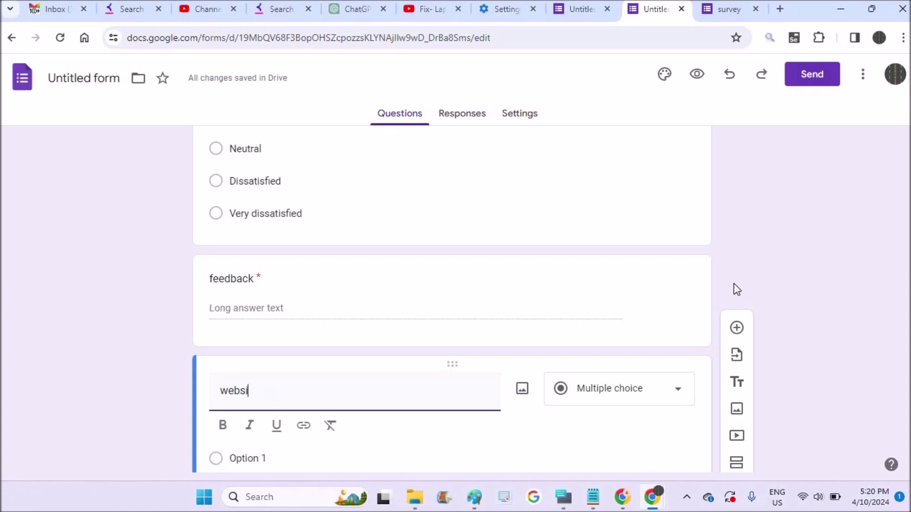
pyautogui.write('te ex')
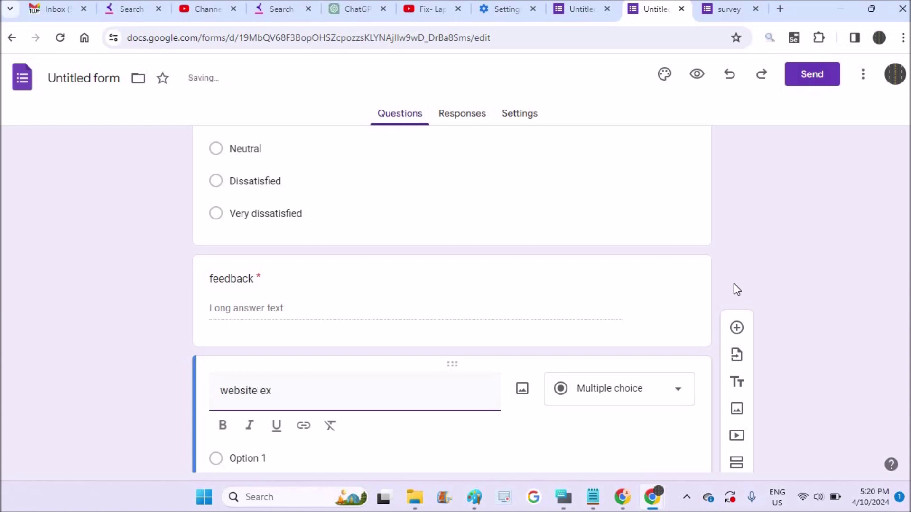
pyautogui.write('perce')
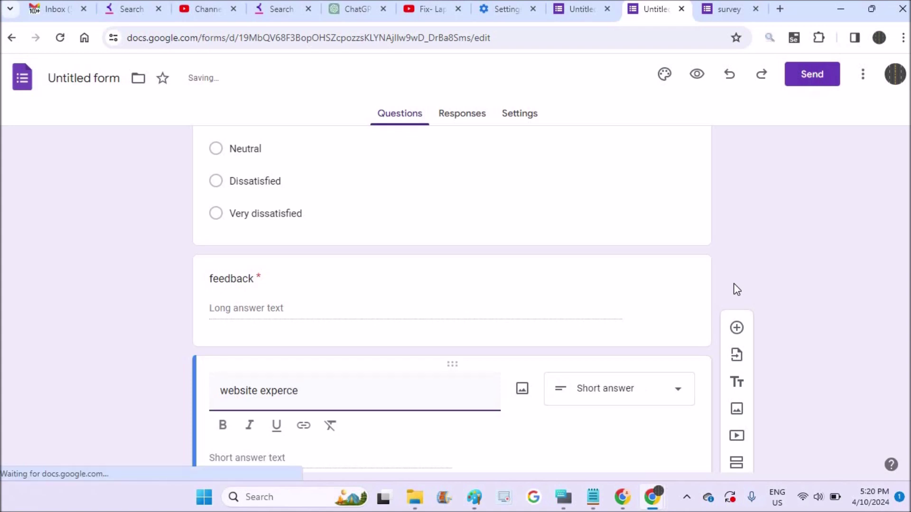
pyautogui.press('BackSpace')
pyautogui.press('BackSpace')
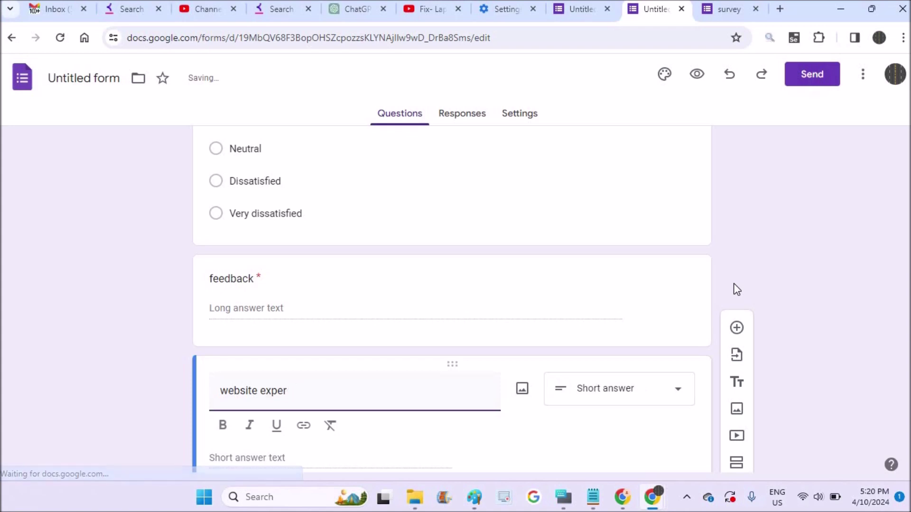
pyautogui.write('ience')
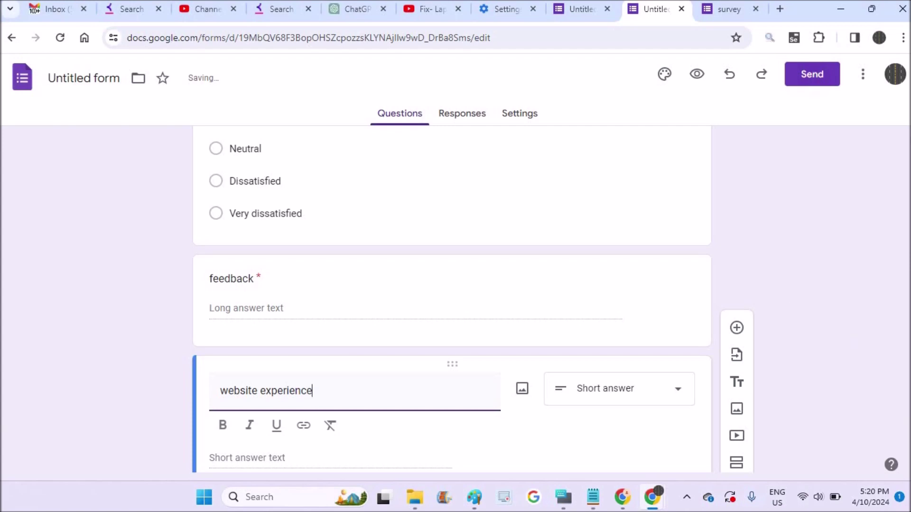
pyautogui.click(586, 505)
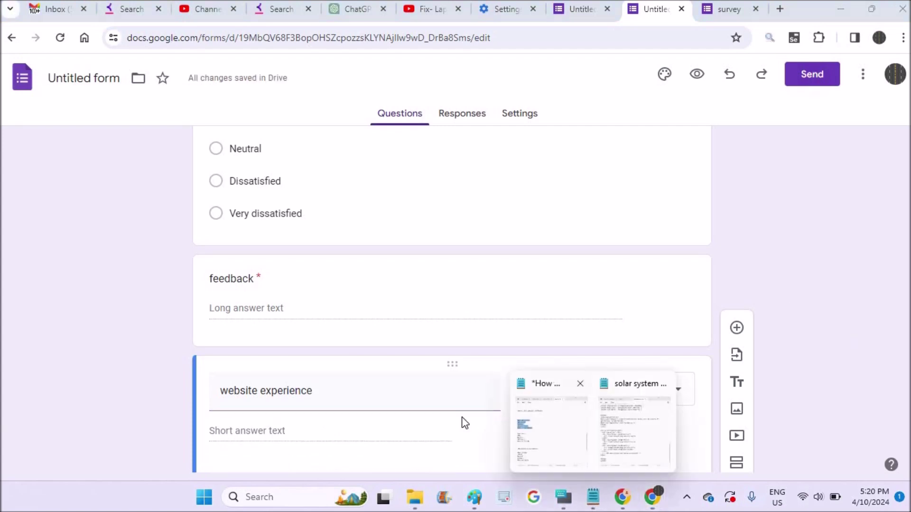
pyautogui.click(561, 455)
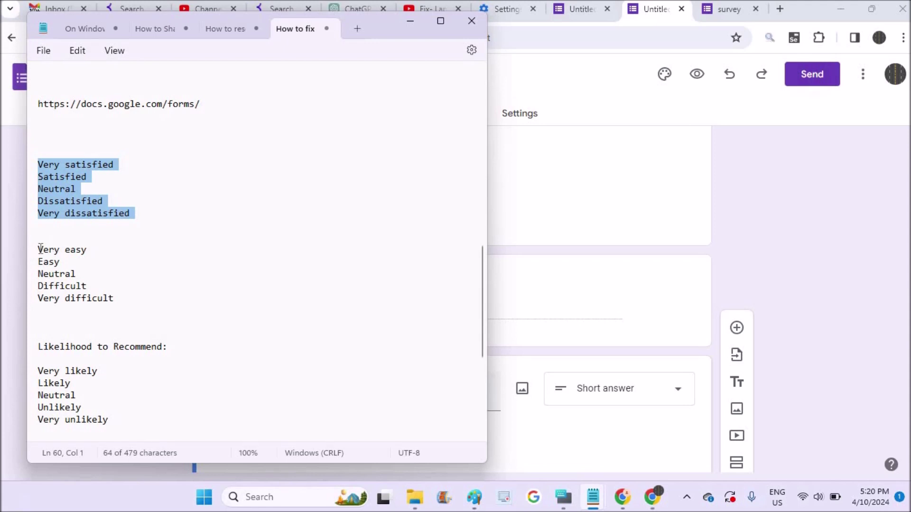
pyautogui.moveTo(37, 249); pyautogui.dragTo(140, 306)
pyautogui.hotkey('ctrl', 'c')
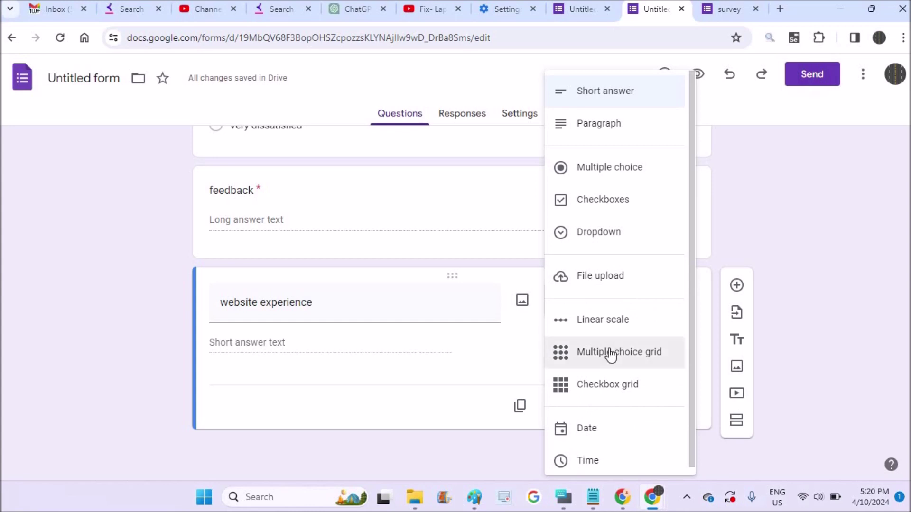
# Step: Make website experience a dropdown listing Very easy, Easy, Neutral, Difficult, Very difficult
pyautogui.click(611, 366)
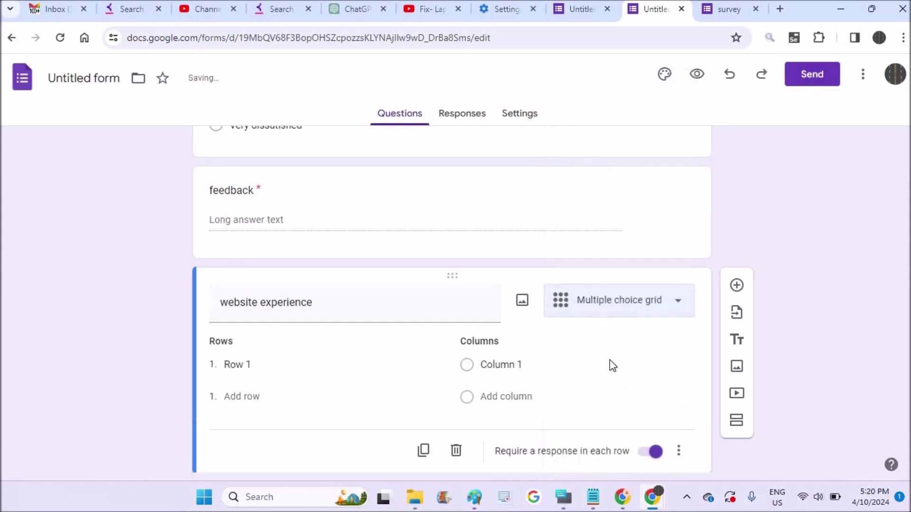
pyautogui.click(260, 362)
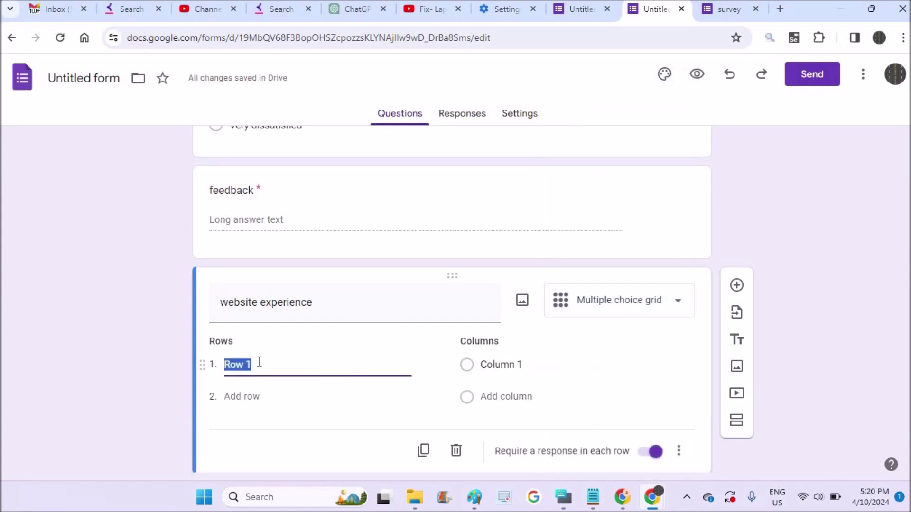
pyautogui.hotkey('ctrl', 'v')
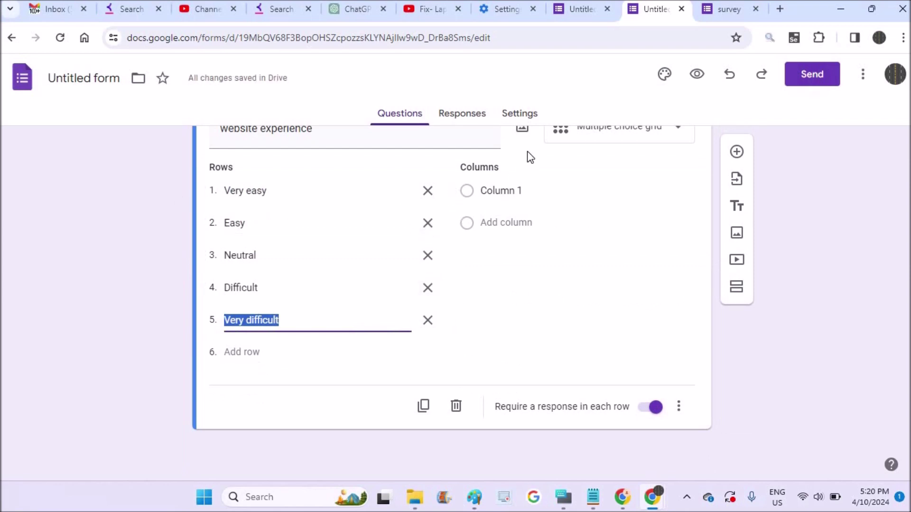
pyautogui.click(514, 191)
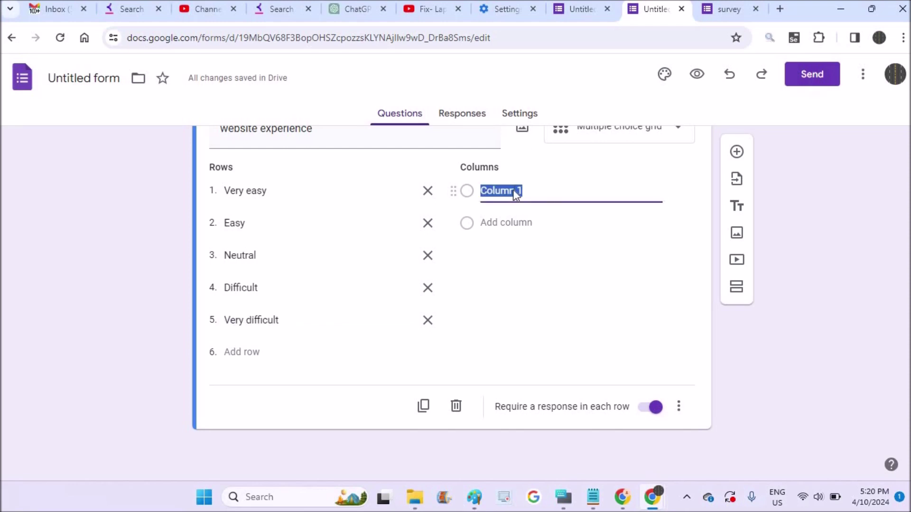
pyautogui.click(652, 137)
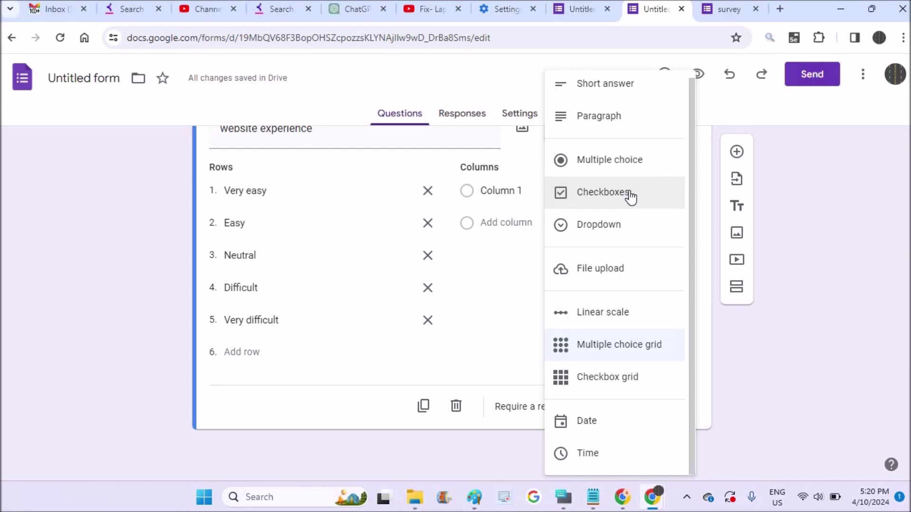
pyautogui.click(620, 227)
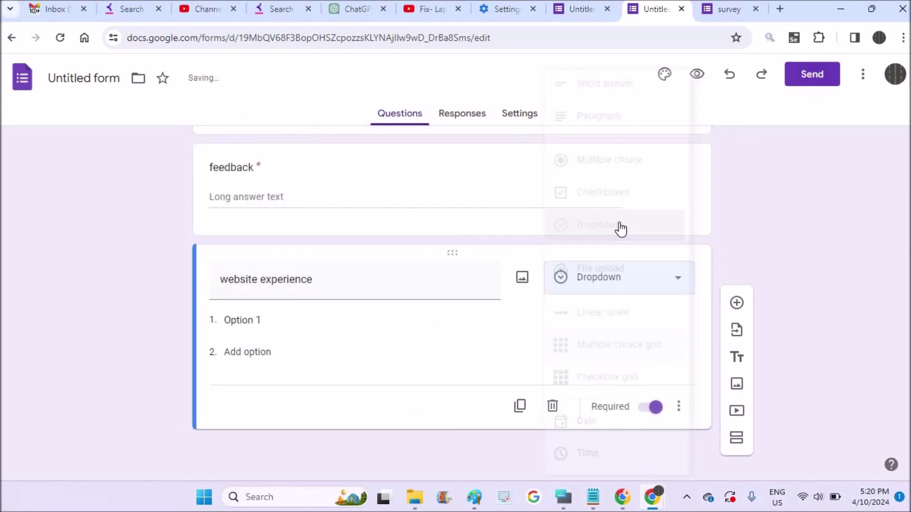
pyautogui.click(298, 318)
pyautogui.hotkey('ctrl', 'v')
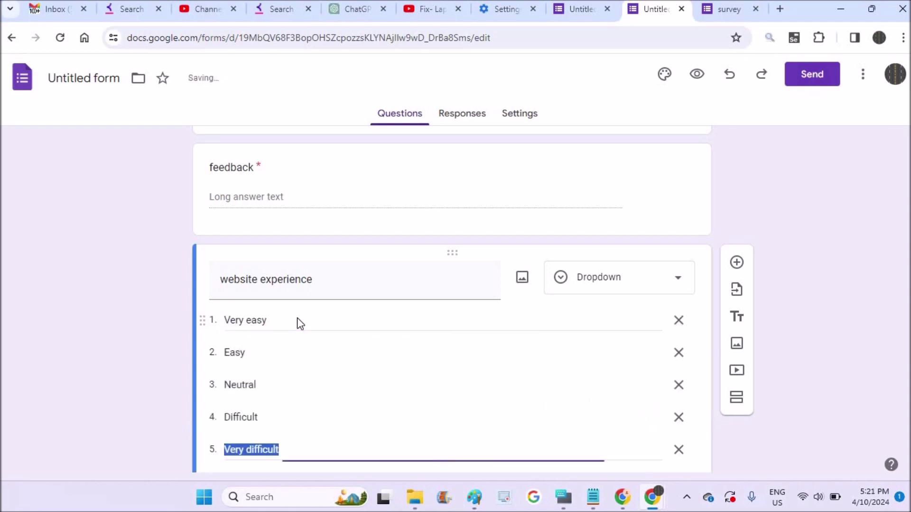
pyautogui.scroll(-3, 843, 203)
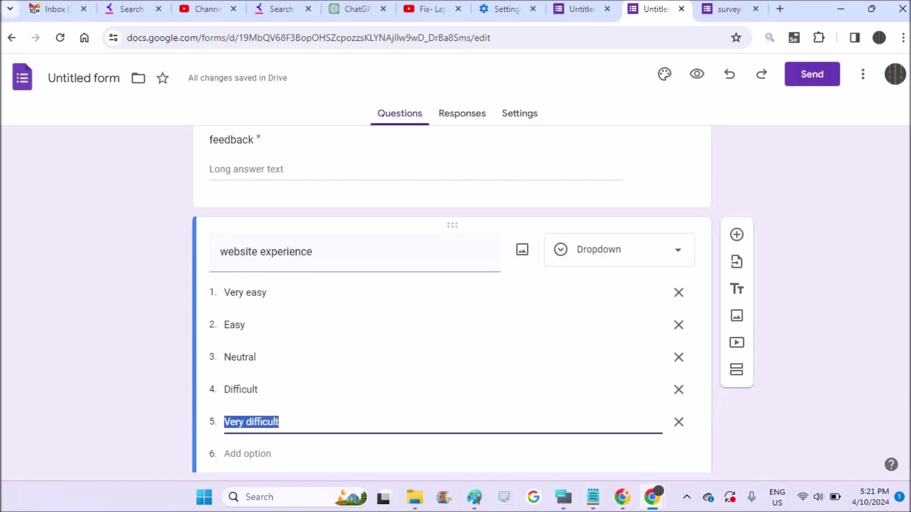
# Step: Add a question titled 'rating' using a 1-to-5 linear scale
pyautogui.click(737, 153)
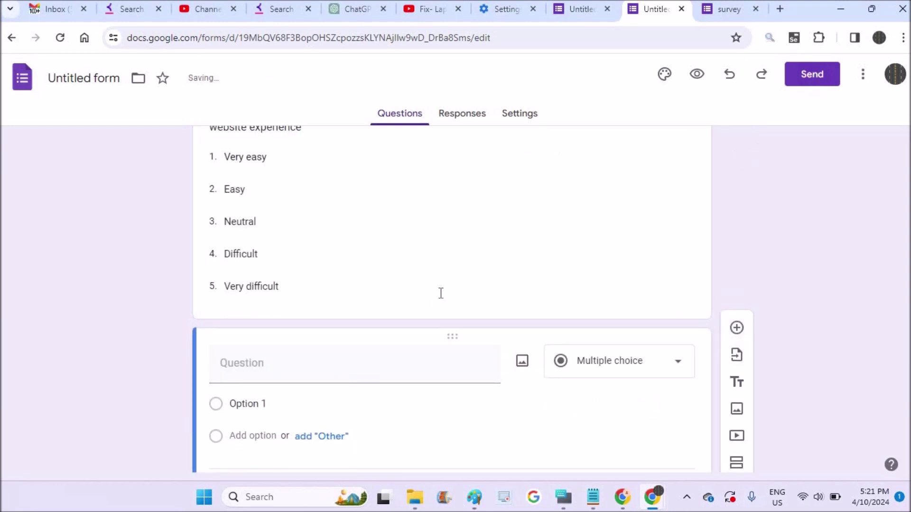
pyautogui.click(287, 363)
pyautogui.write('ra')
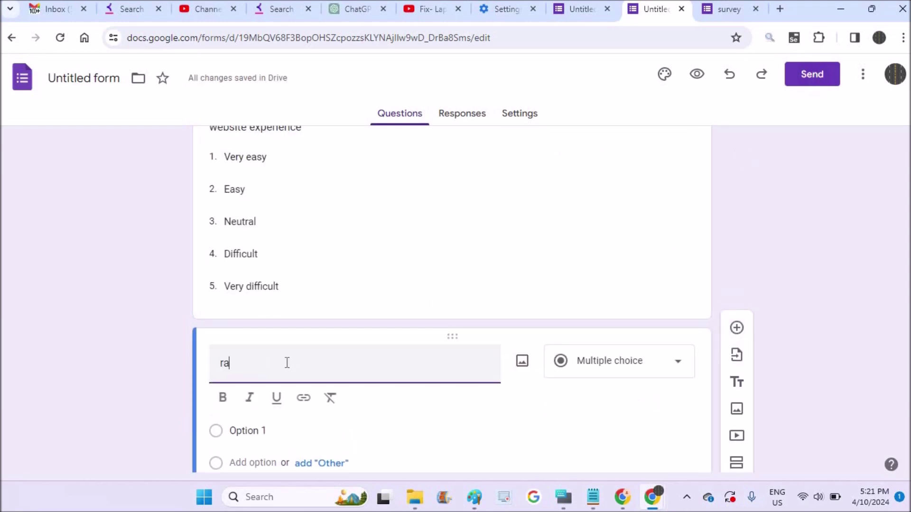
pyautogui.write('ting')
pyautogui.click(644, 375)
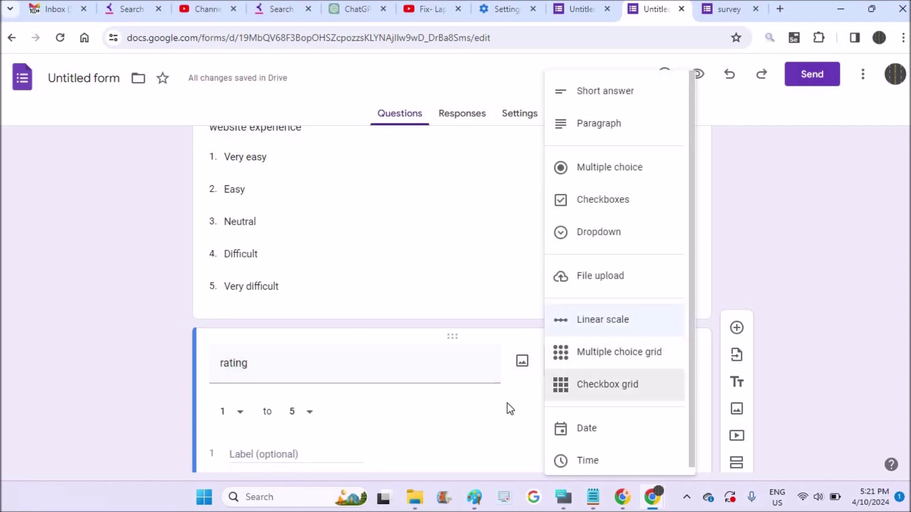
pyautogui.click(489, 415)
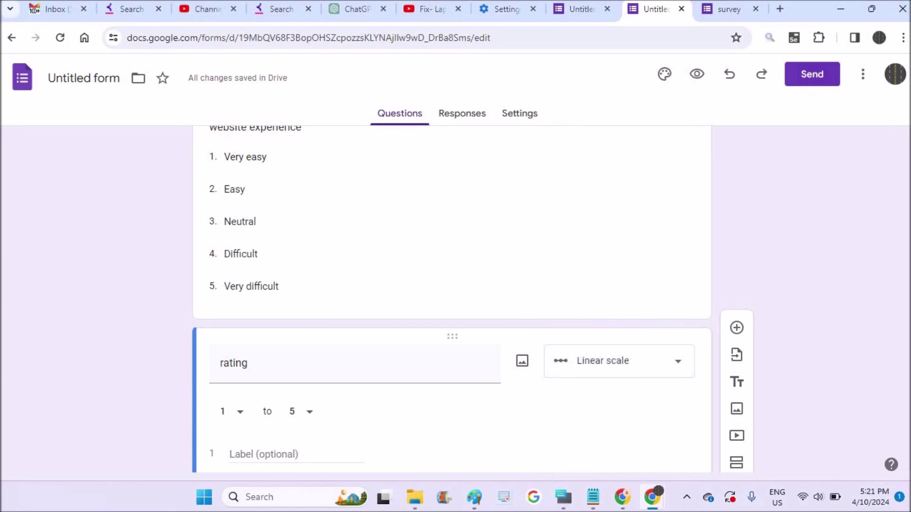
pyautogui.scroll(-3, 451, 299)
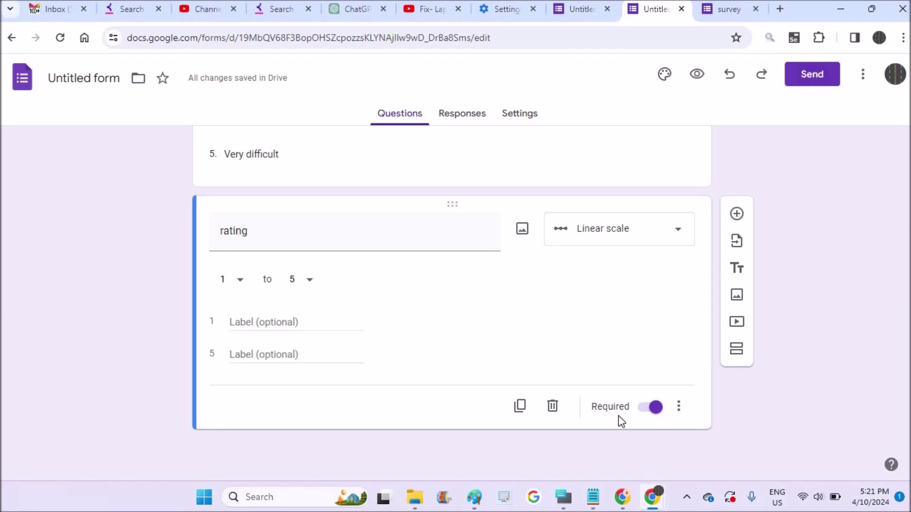
pyautogui.click(726, 9)
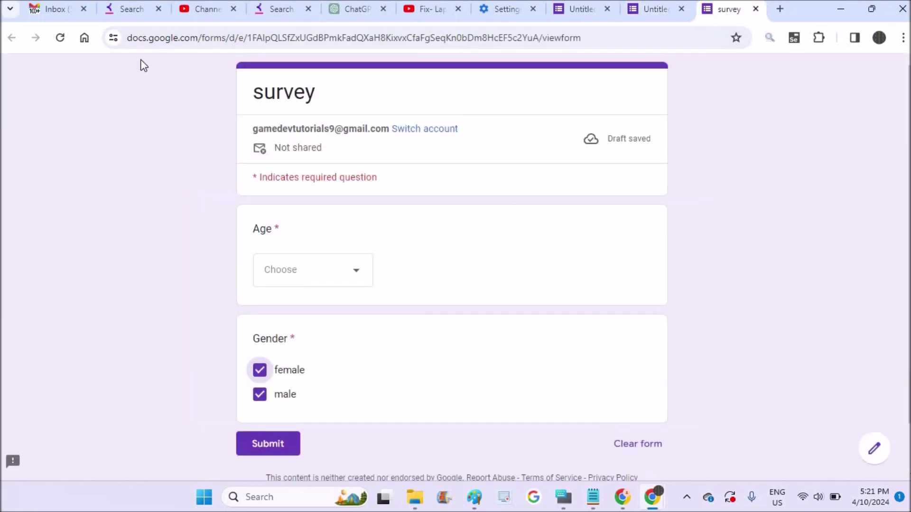
# Step: Reload the survey preview and answer Product Satisfaction with Satisfied
pyautogui.click(55, 40)
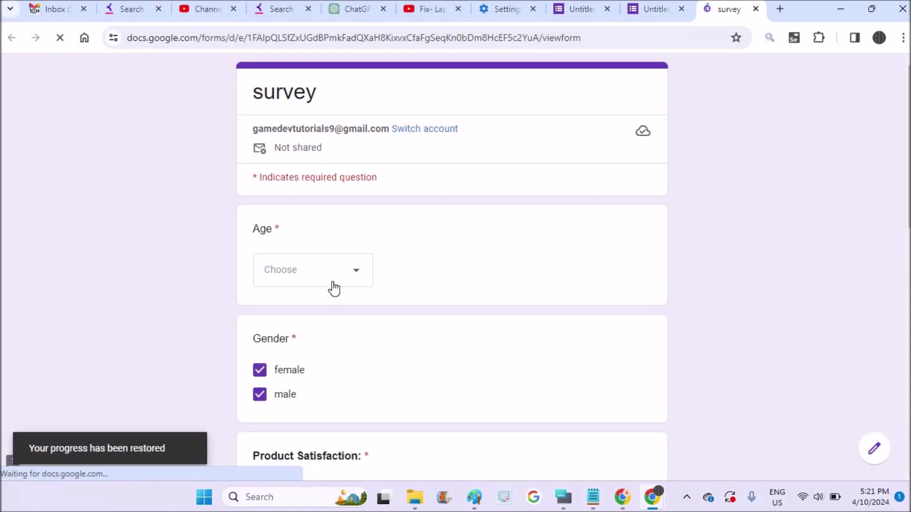
pyautogui.click(358, 280)
pyautogui.click(829, 221)
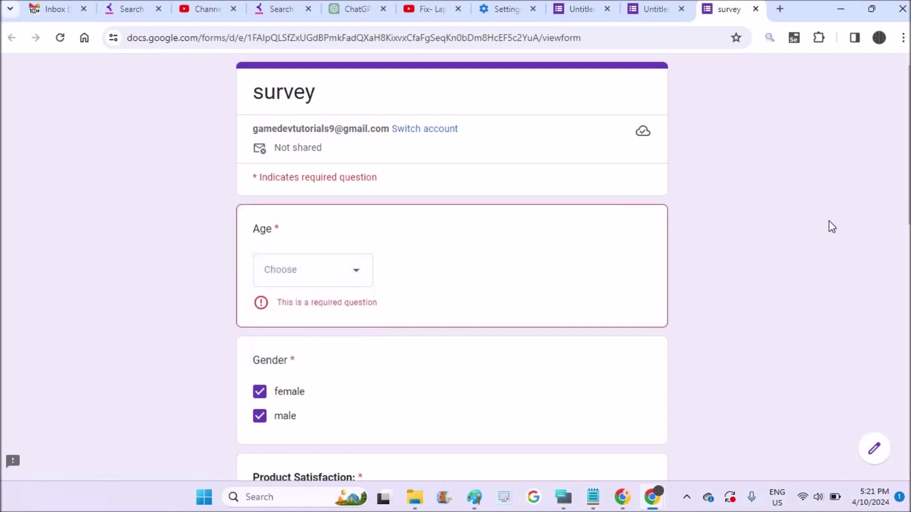
pyautogui.scroll(-5, 426, 283)
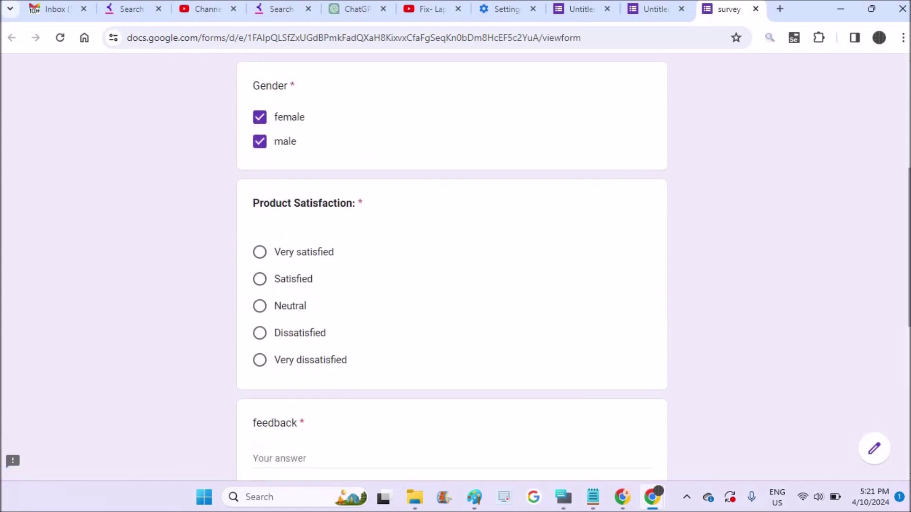
pyautogui.click(260, 279)
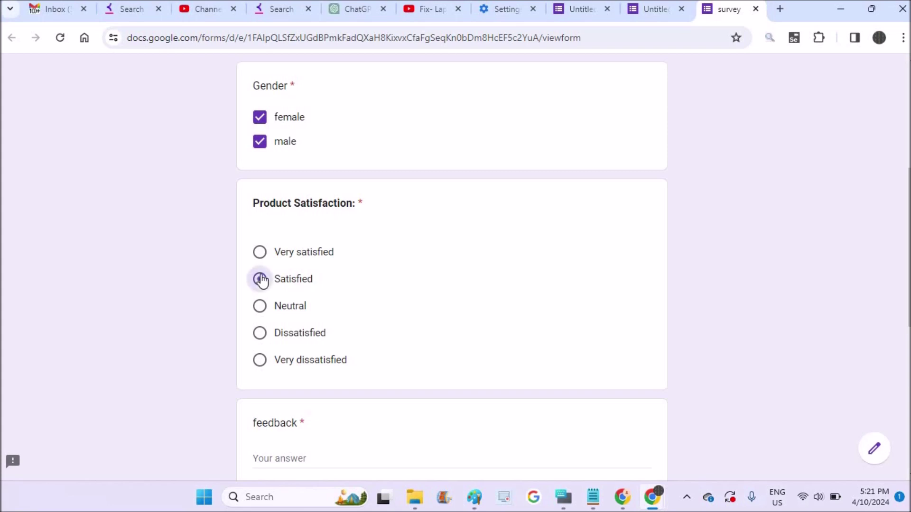
pyautogui.scroll(-4, 439, 222)
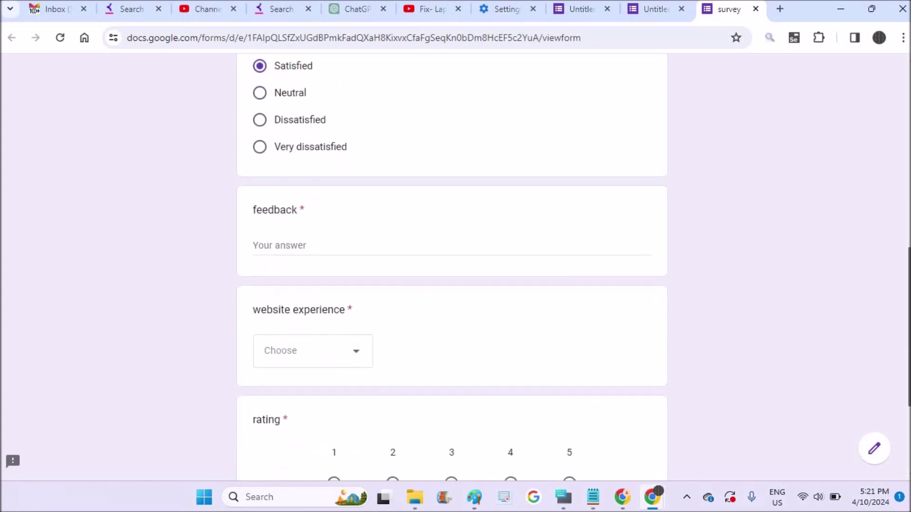
# Step: Choose Easy for website experience, give a rating of 3, and return to the editor
pyautogui.click(356, 365)
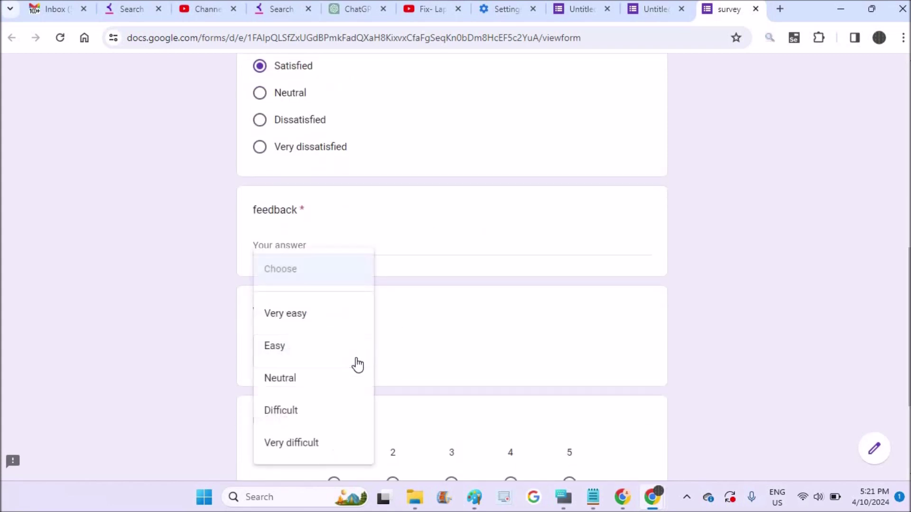
pyautogui.click(296, 347)
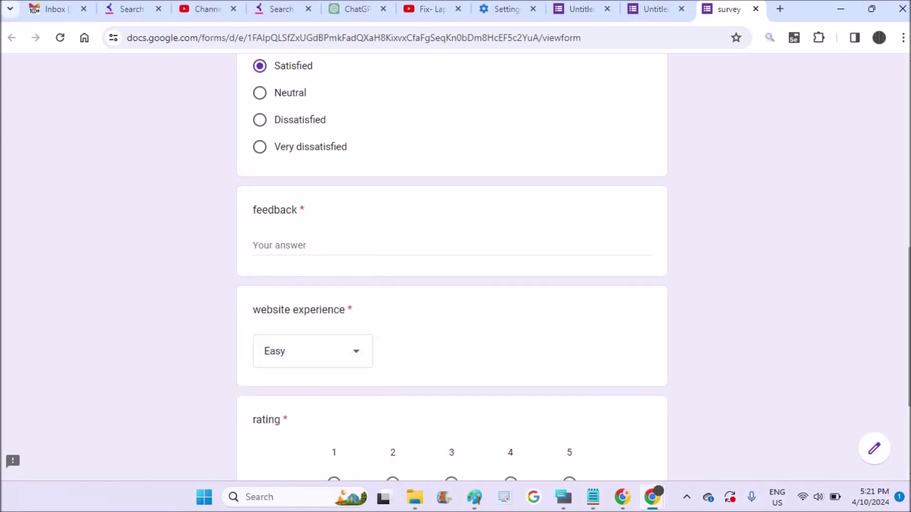
pyautogui.scroll(-3, 488, 374)
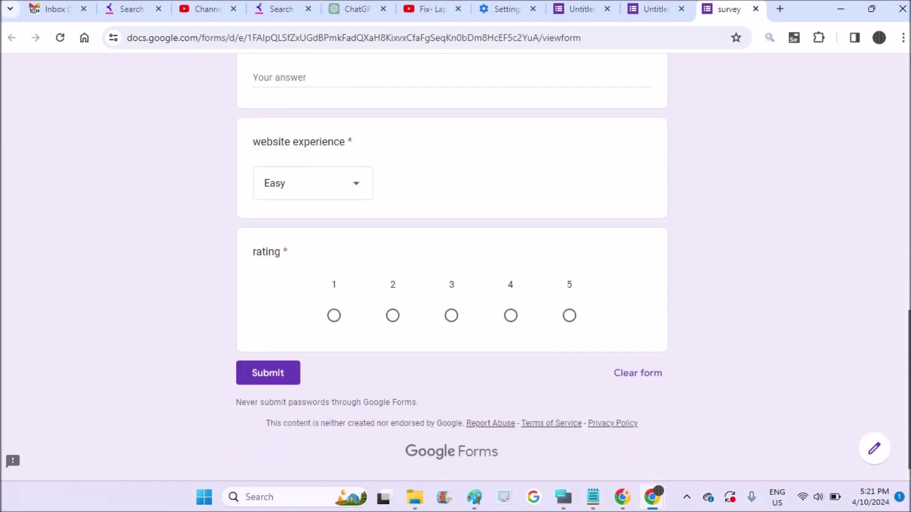
pyautogui.click(452, 317)
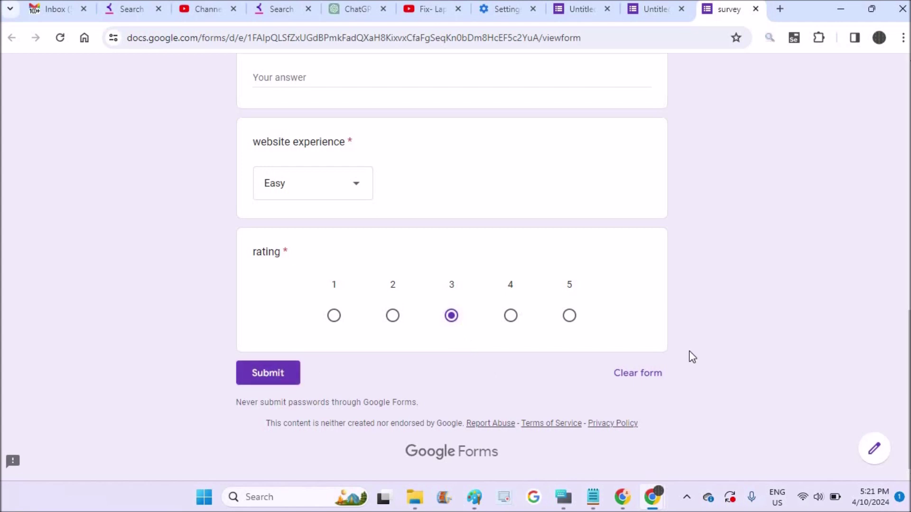
pyautogui.moveTo(908, 360); pyautogui.dragTo(909, 118)
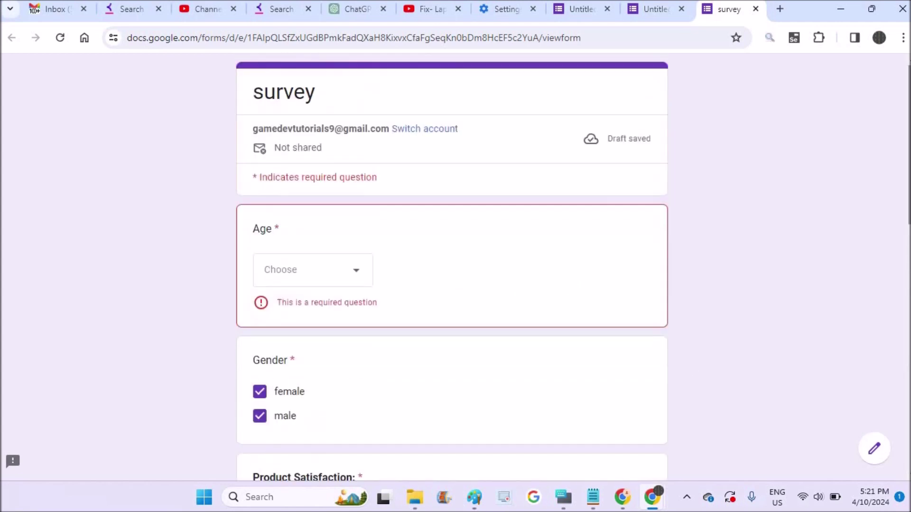
pyautogui.scroll(-8, 885, 160)
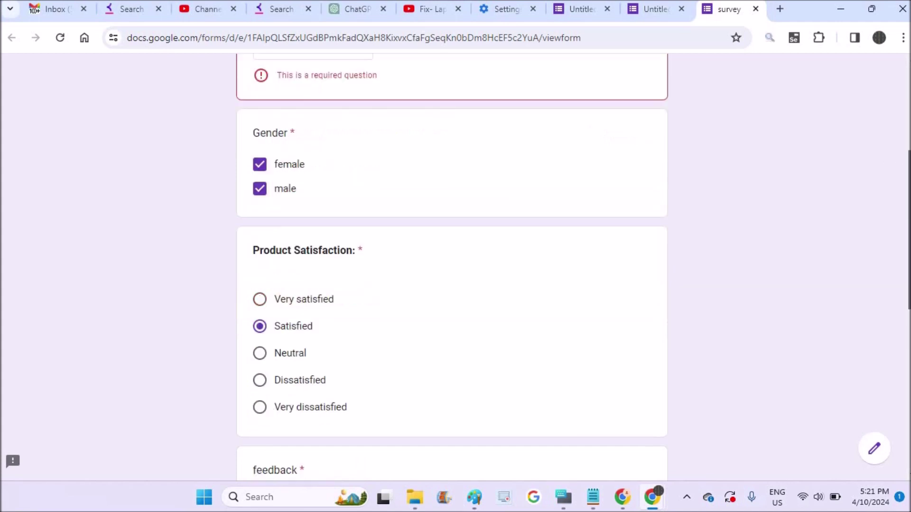
pyautogui.click(652, 16)
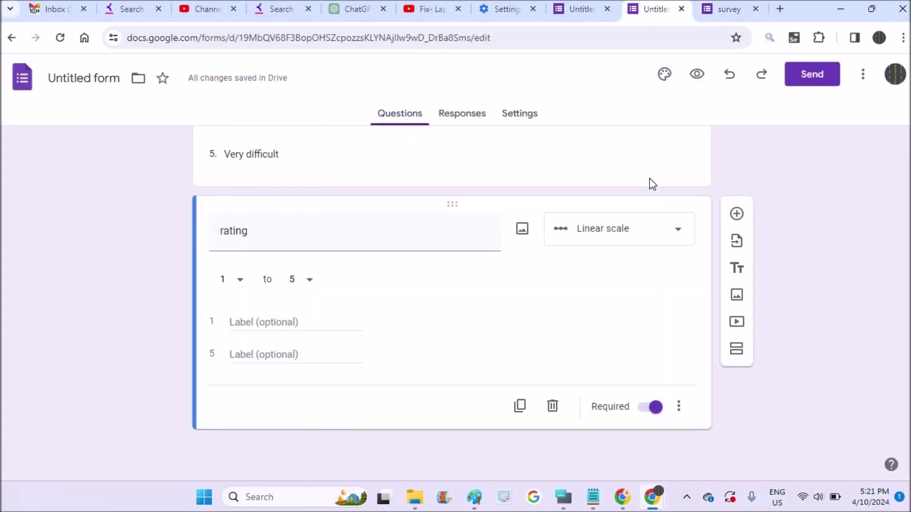
pyautogui.click(668, 233)
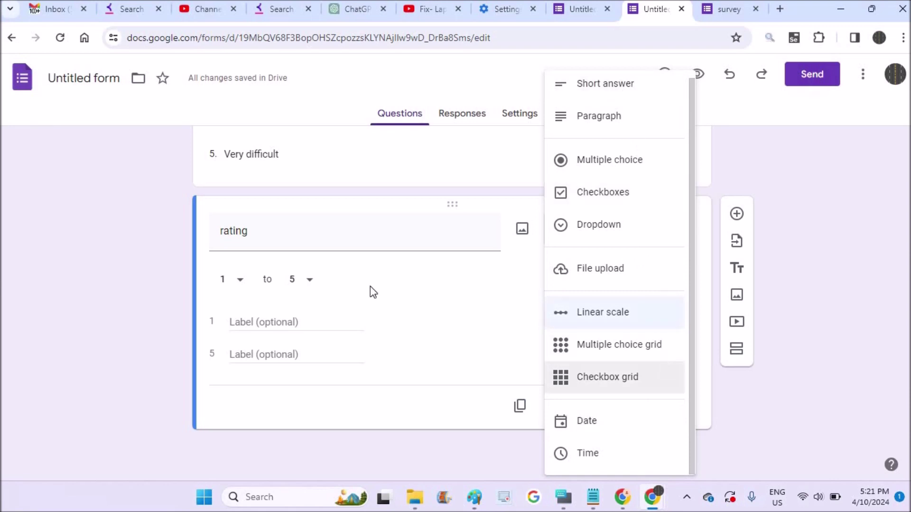
pyautogui.click(53, 302)
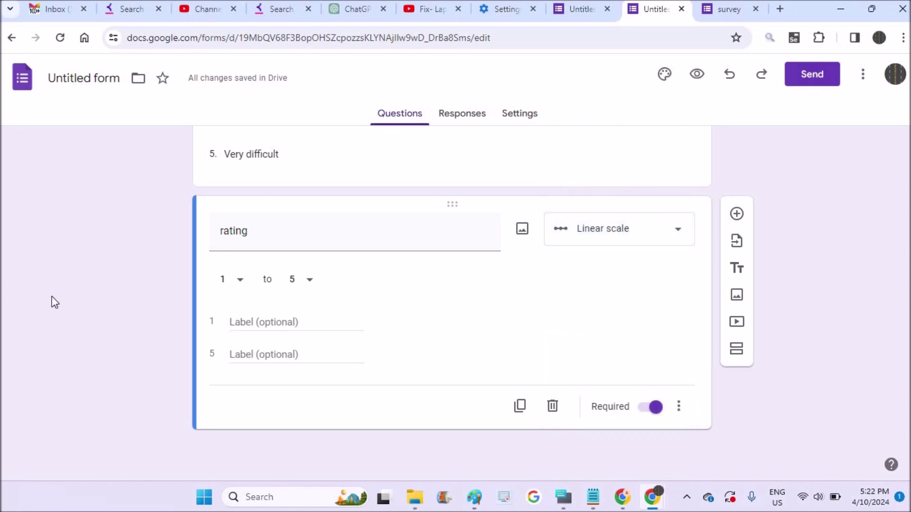